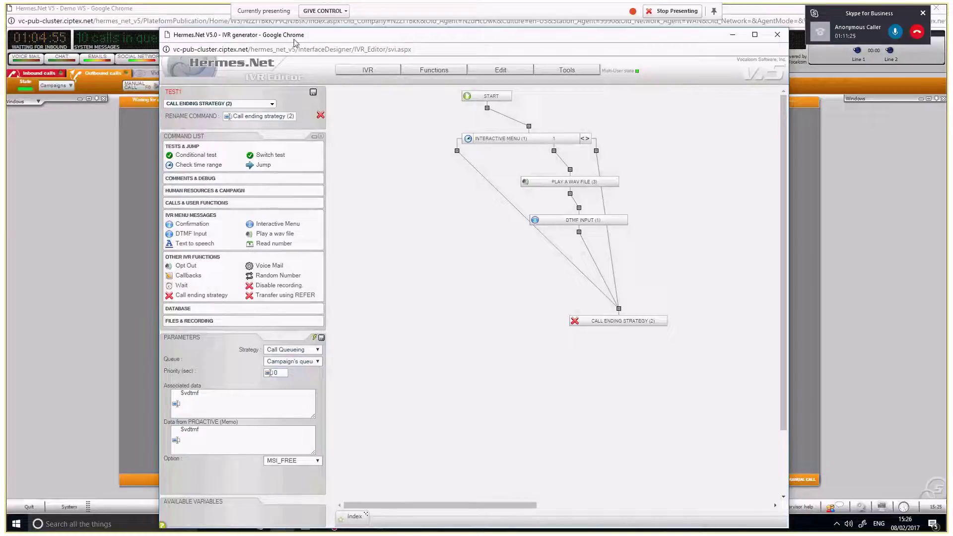
click(114, 348)
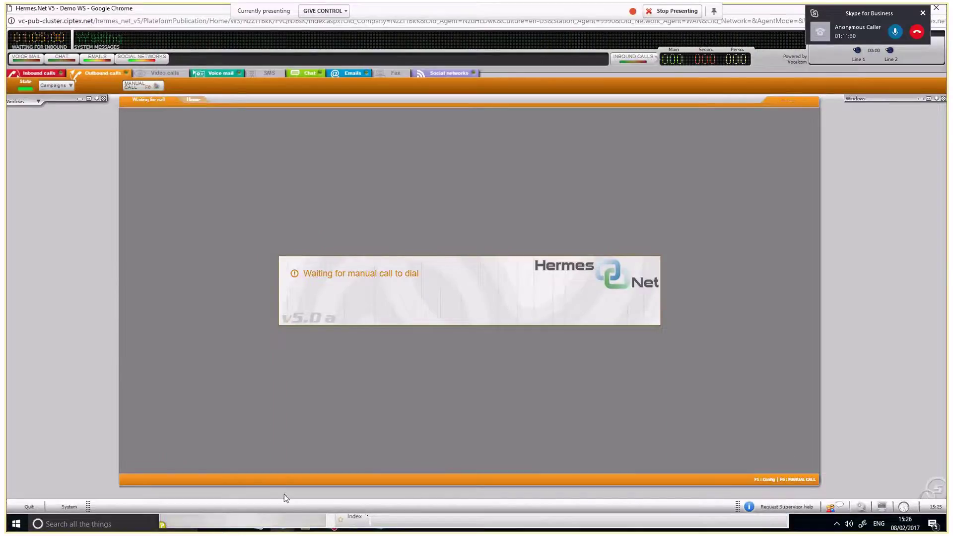
right_click(798, 527)
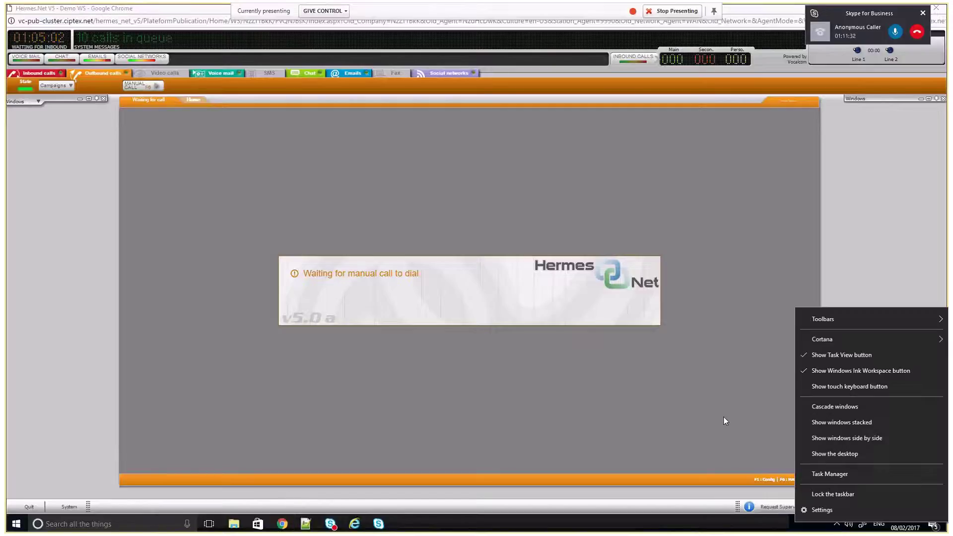
click(803, 526)
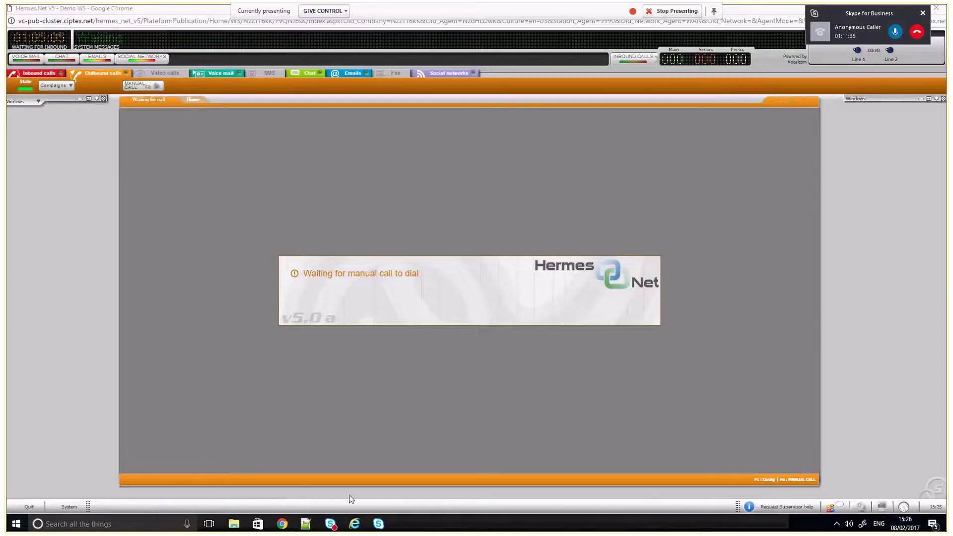
mouse_move(281, 525)
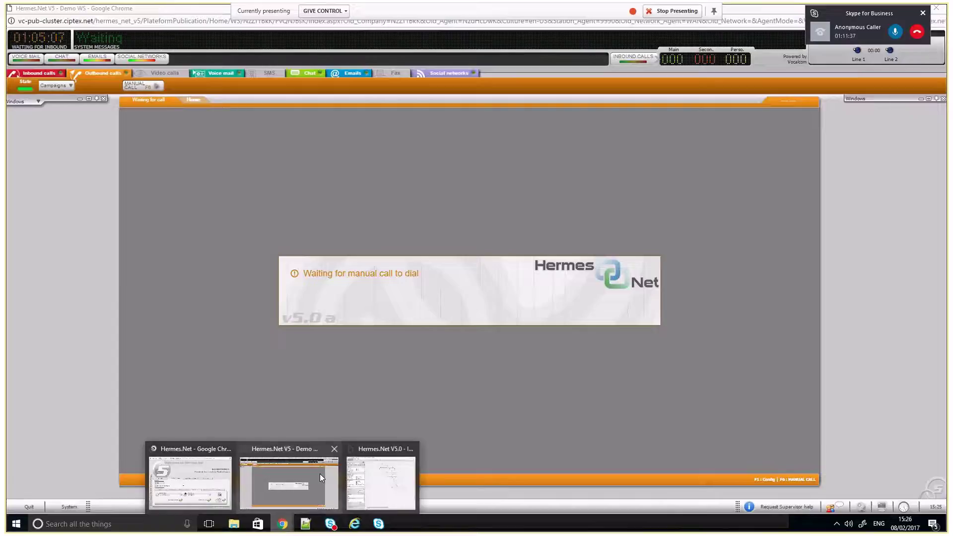
click(380, 483)
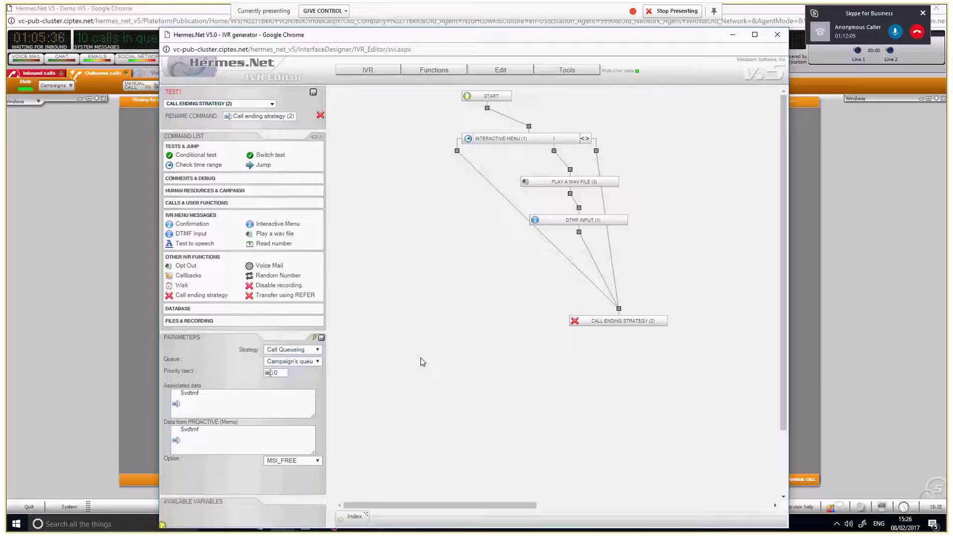
scroll(445, 206, down, 1)
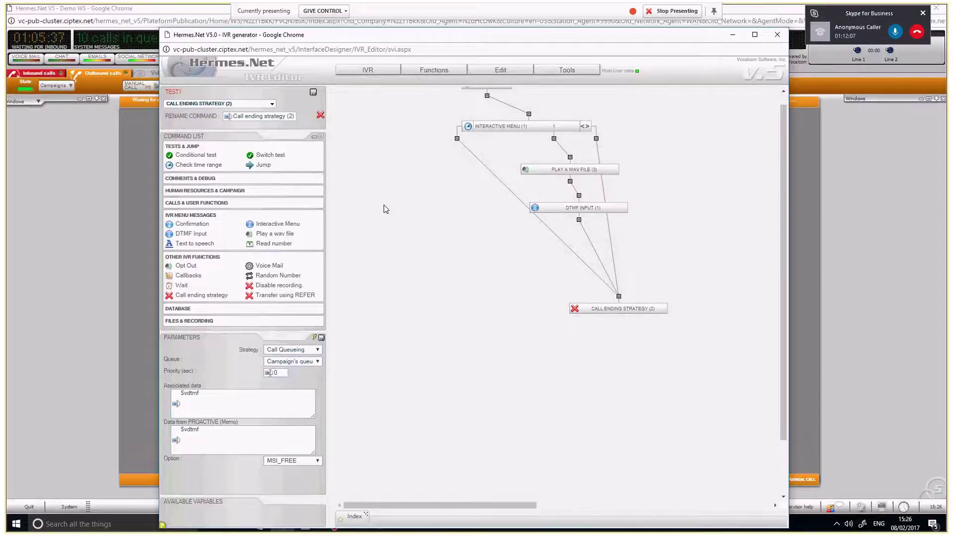
scroll(386, 208, up, 1)
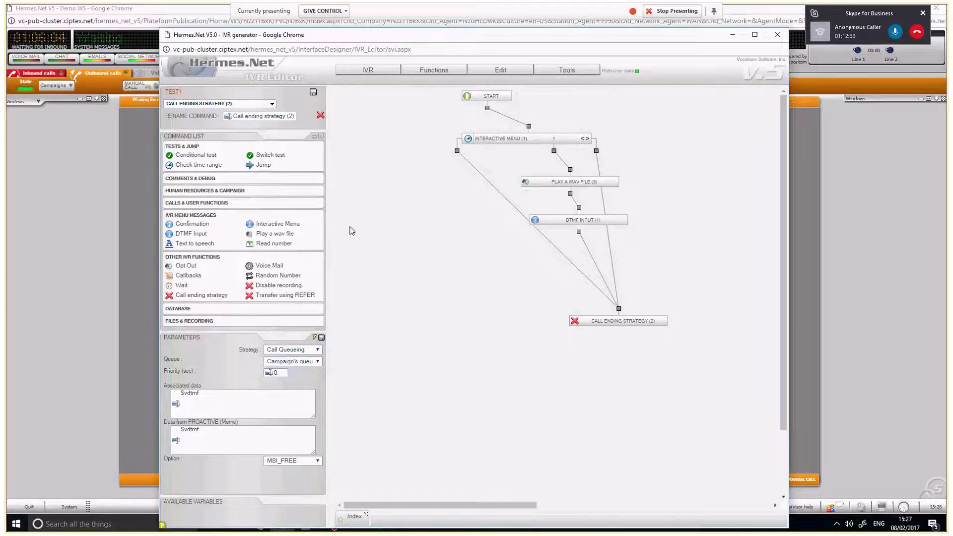
Return to the agent workspace and start the General Information queue for the email channel
click(92, 185)
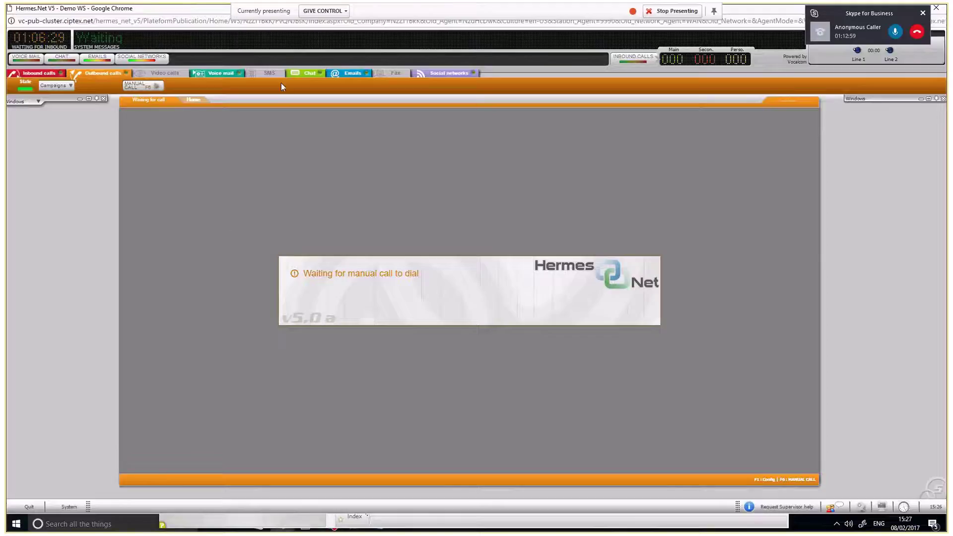
click(334, 75)
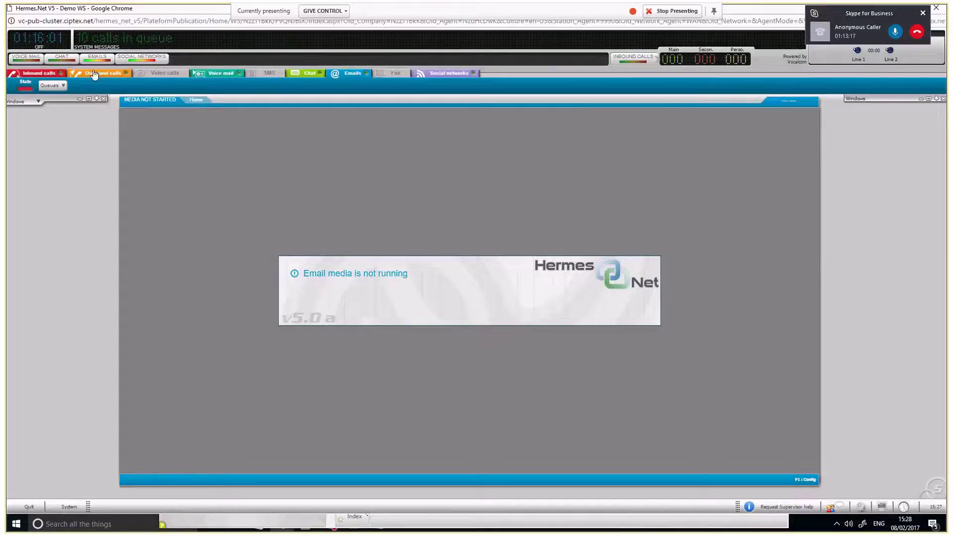
click(59, 87)
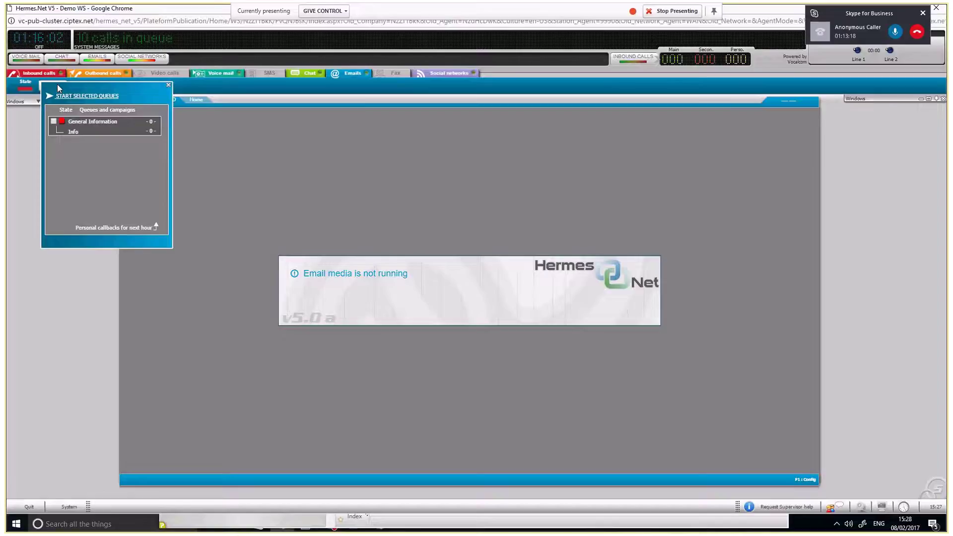
click(54, 121)
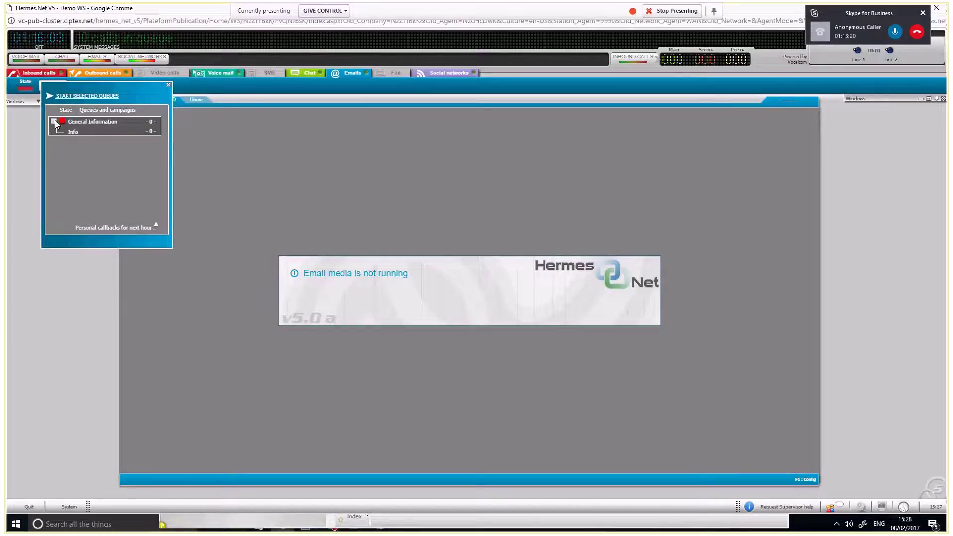
click(86, 97)
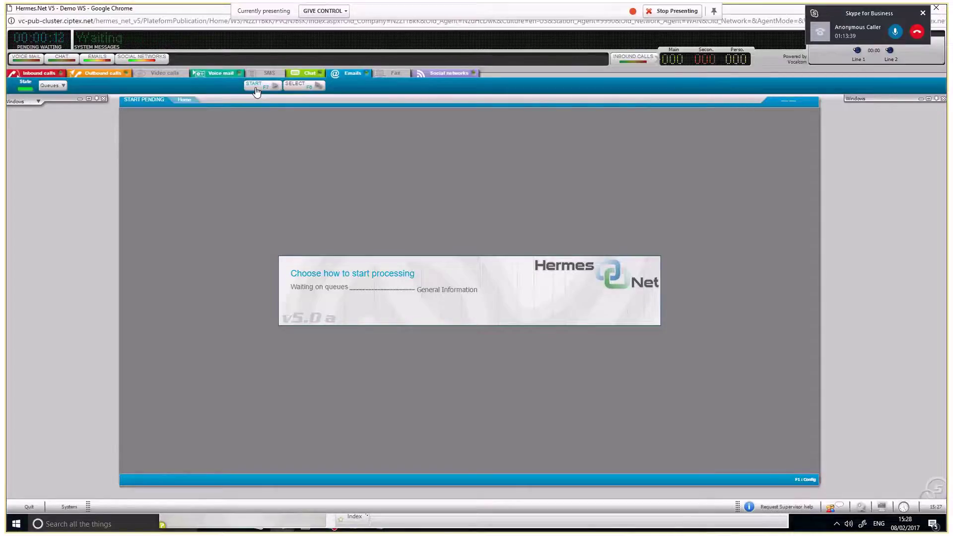
List the queued emails, take the one with the subject "hello" and begin an answer to it
click(302, 87)
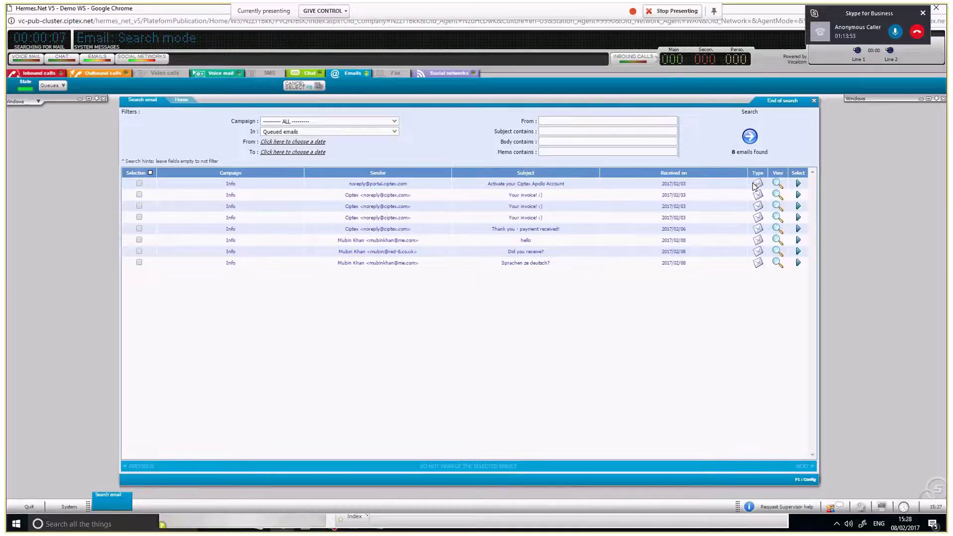
click(799, 240)
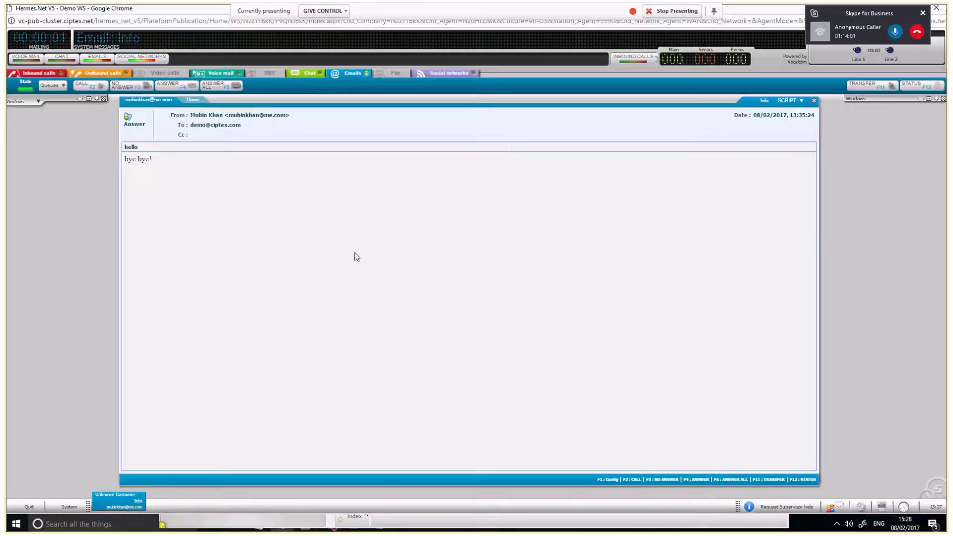
click(124, 134)
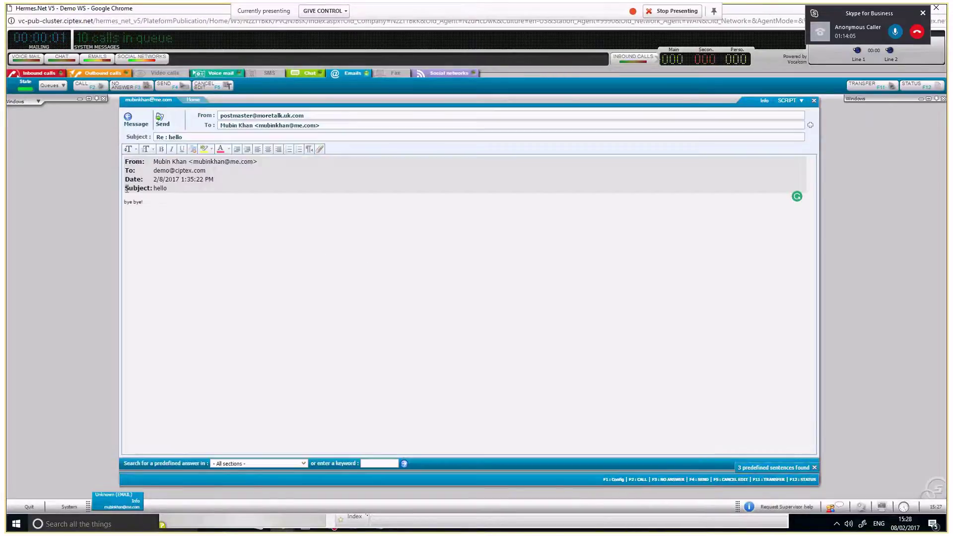
Add the text "Hello" on its own line below the quoted message in the reply
click(127, 164)
key(Return)
key(Return)
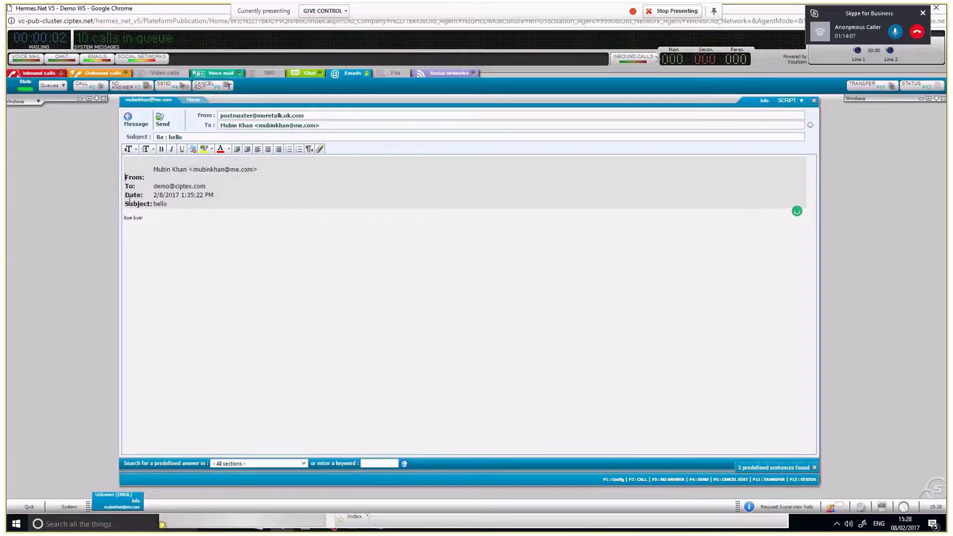
click(129, 199)
key(Return)
text(Hello)
Insert the predefined answer Callback Request from the Enquiry section after the greeting
click(275, 465)
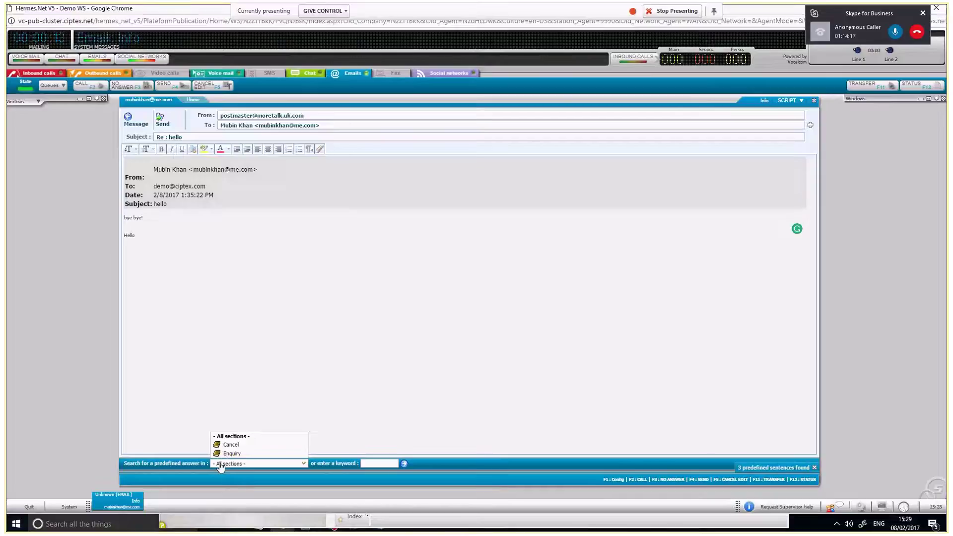
click(232, 453)
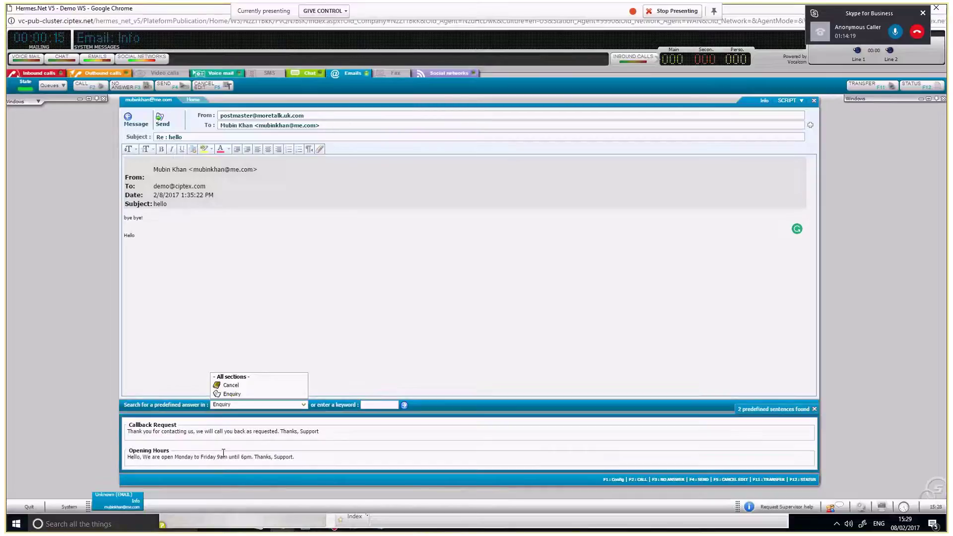
click(141, 430)
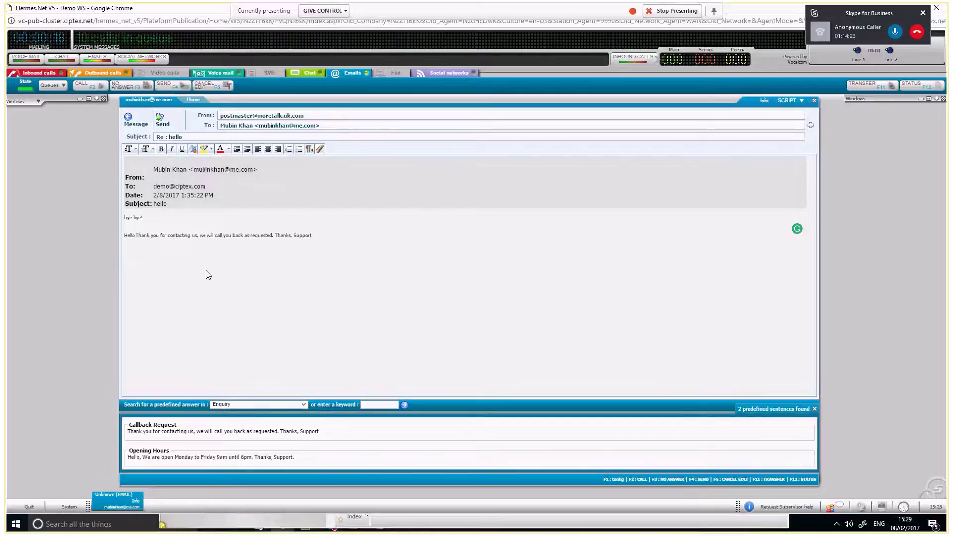
Send the reply and qualify the email with the status Scan Booked
drag(144, 218, 121, 136)
click(433, 233)
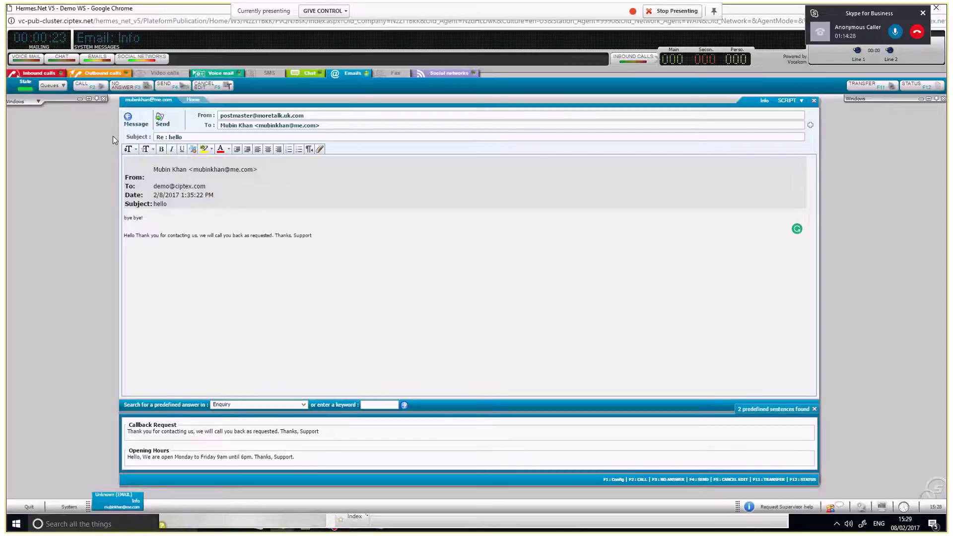
click(161, 120)
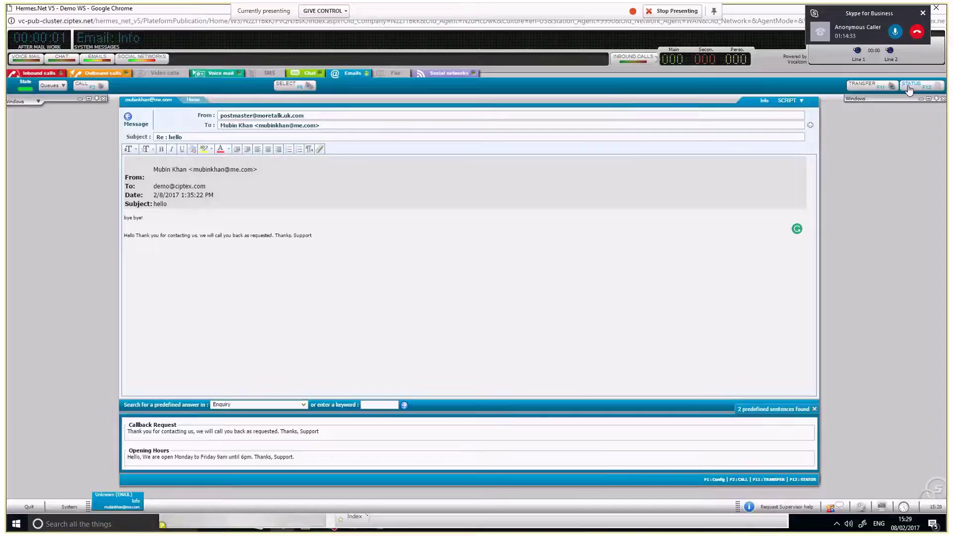
click(909, 88)
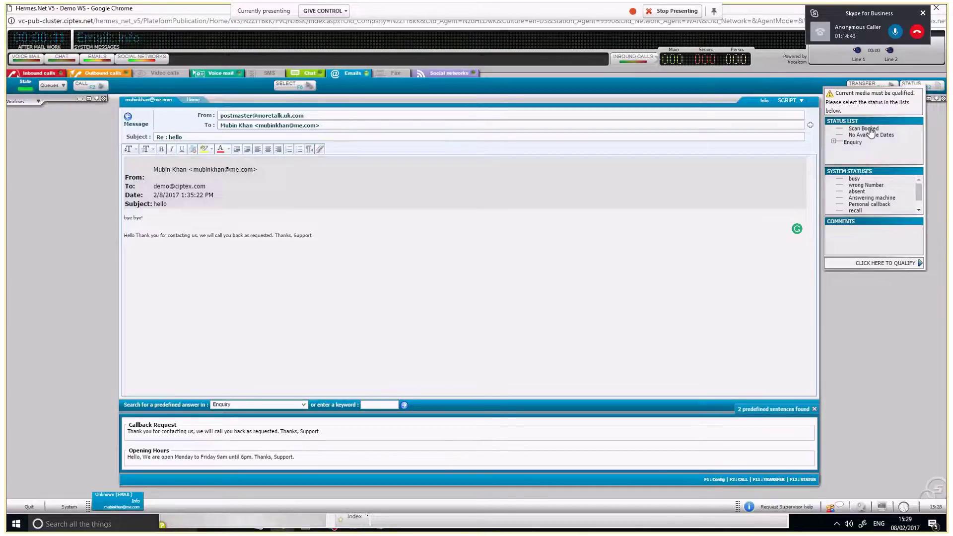
click(871, 130)
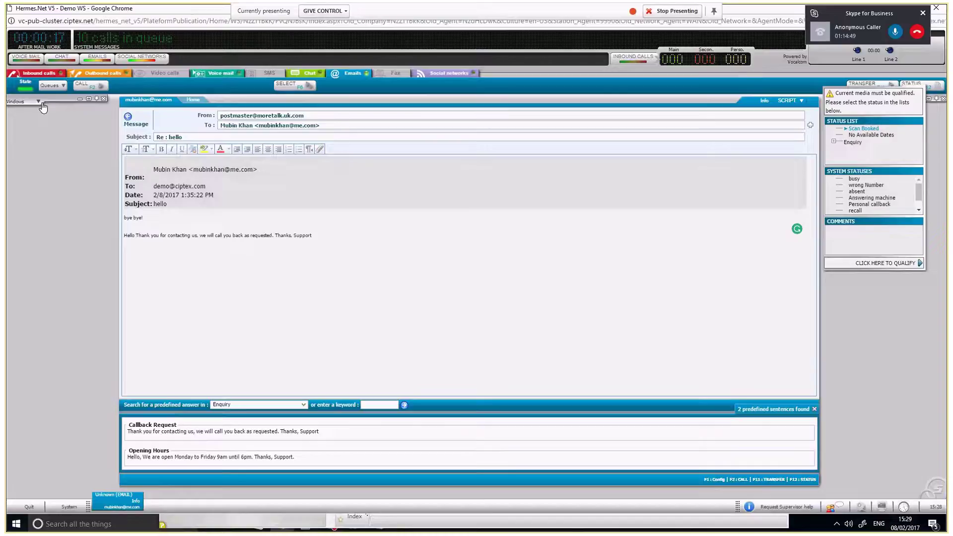
click(875, 263)
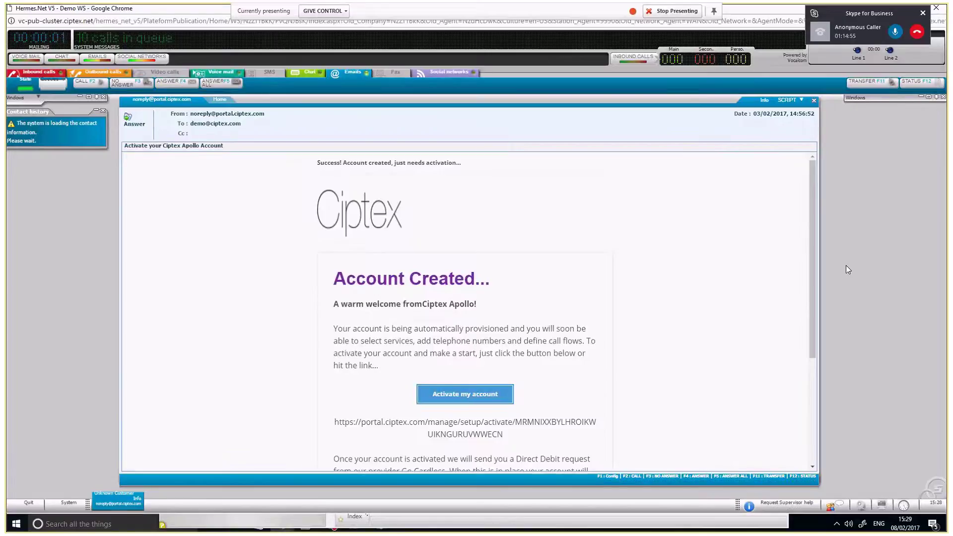
Review the account activation email, its contact history entry of 2017/02/08 and its transfer options
scroll(408, 383, down, 4)
scroll(408, 383, up, 4)
scroll(408, 386, down, 3)
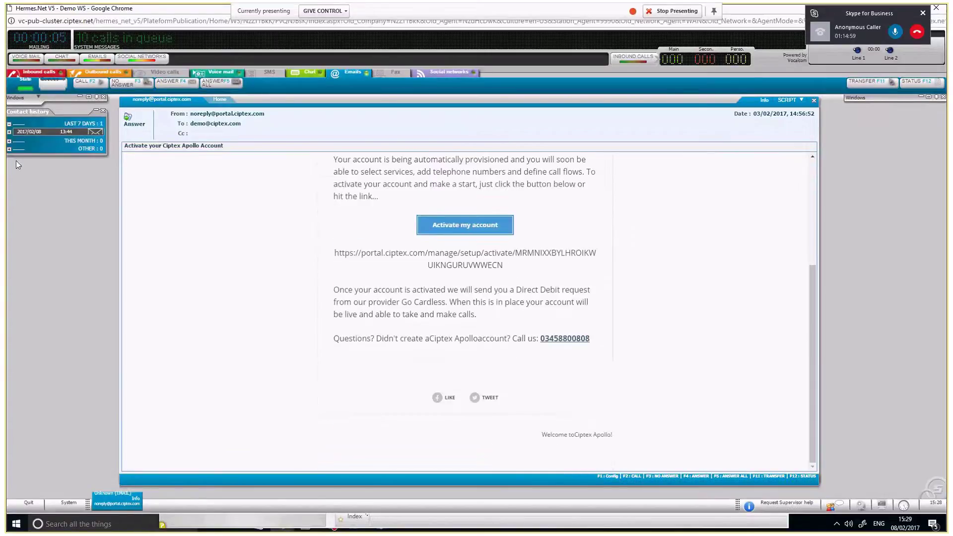
click(9, 132)
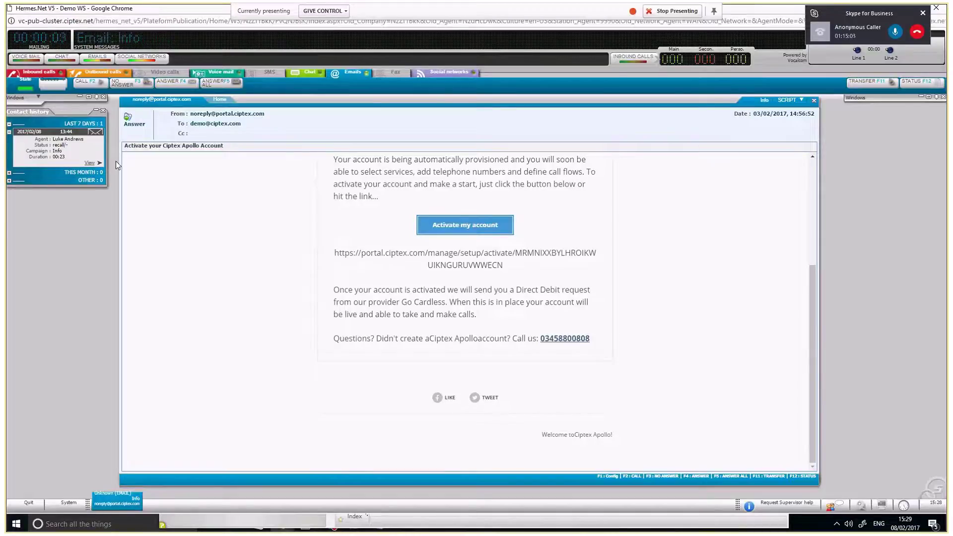
click(88, 165)
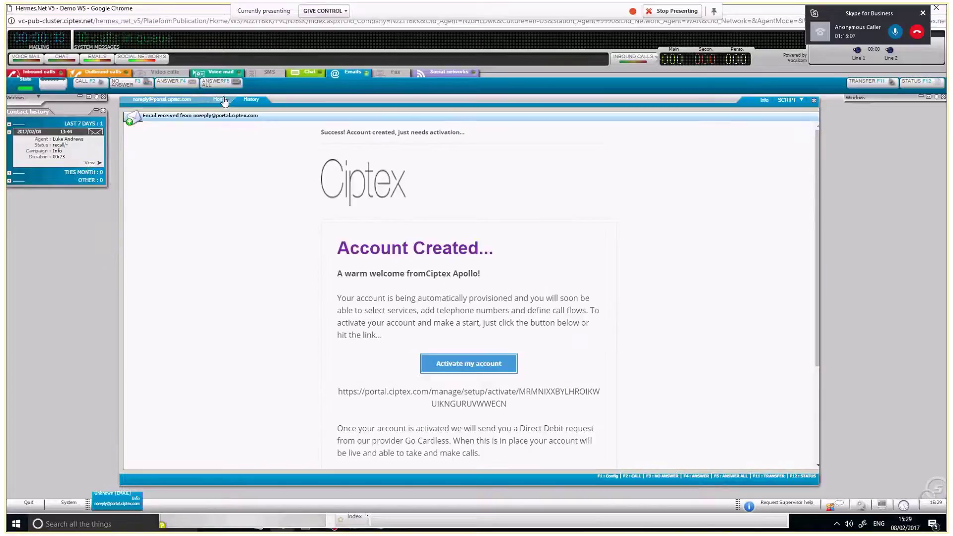
click(224, 100)
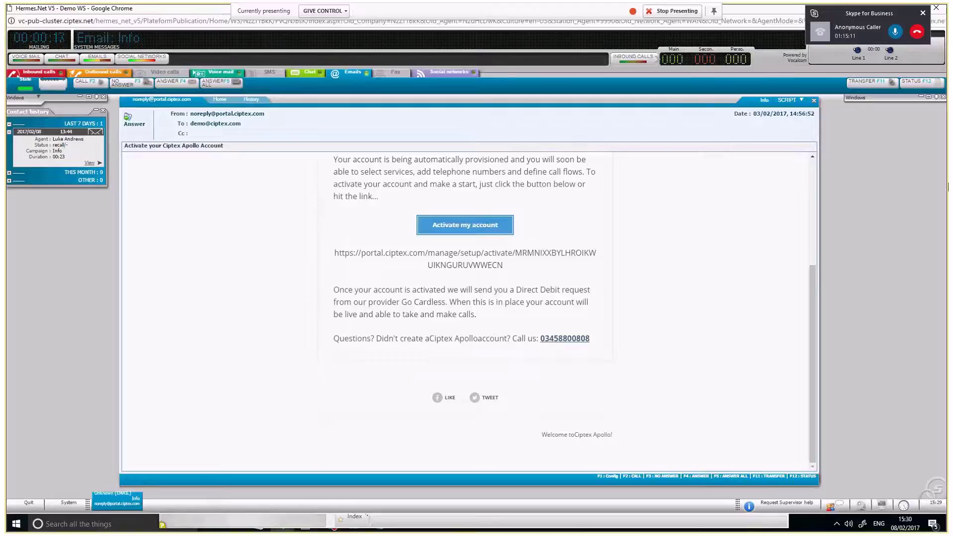
click(880, 88)
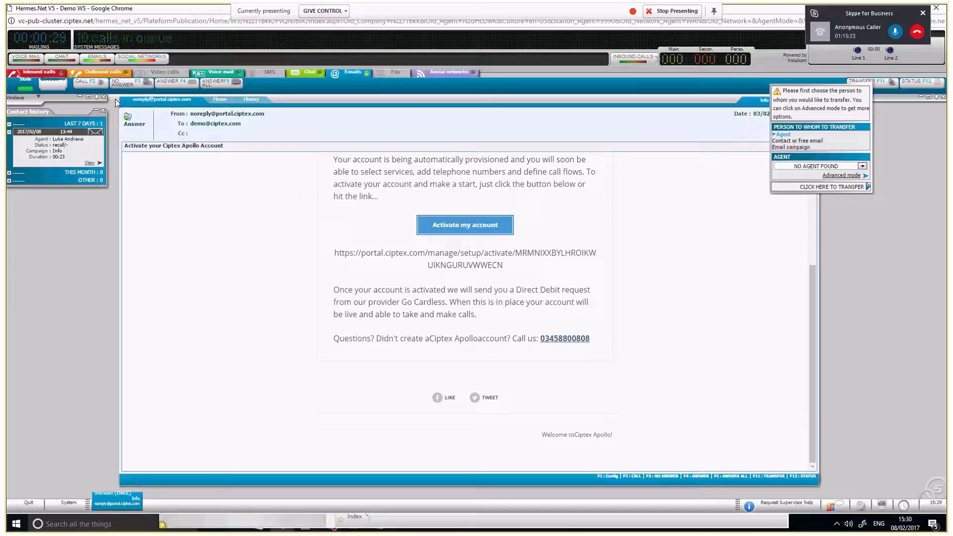
click(893, 84)
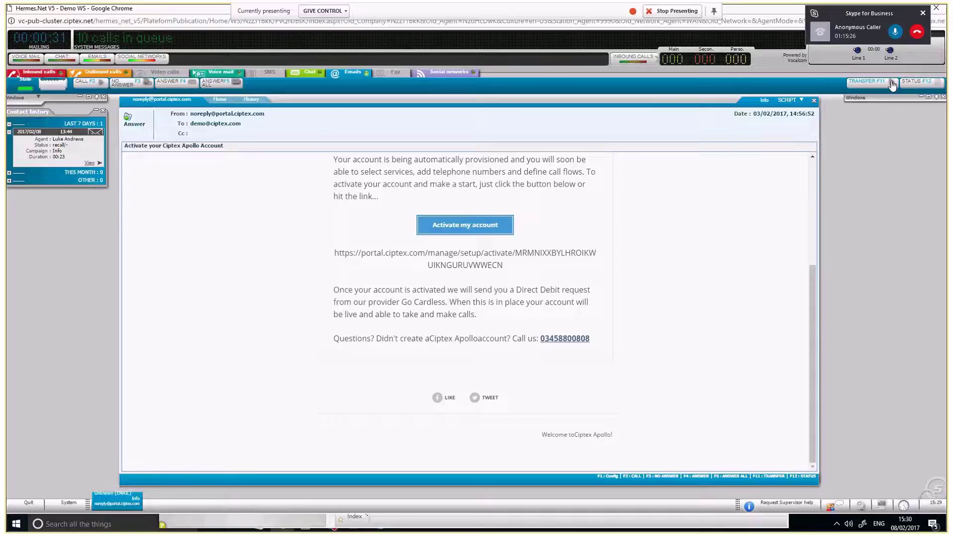
Close the activation email without an answer and qualify it with the system status wrong Number, returning to email selection
click(119, 85)
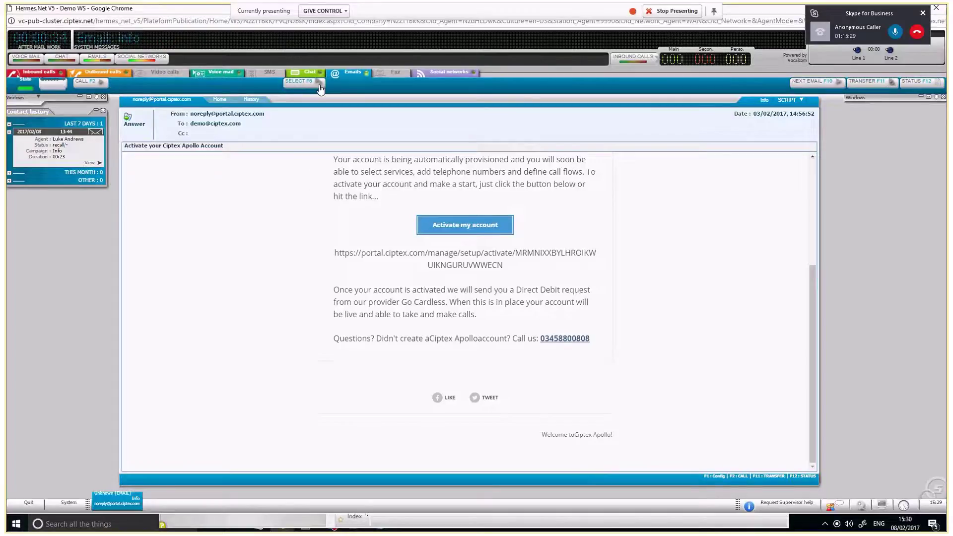
click(318, 87)
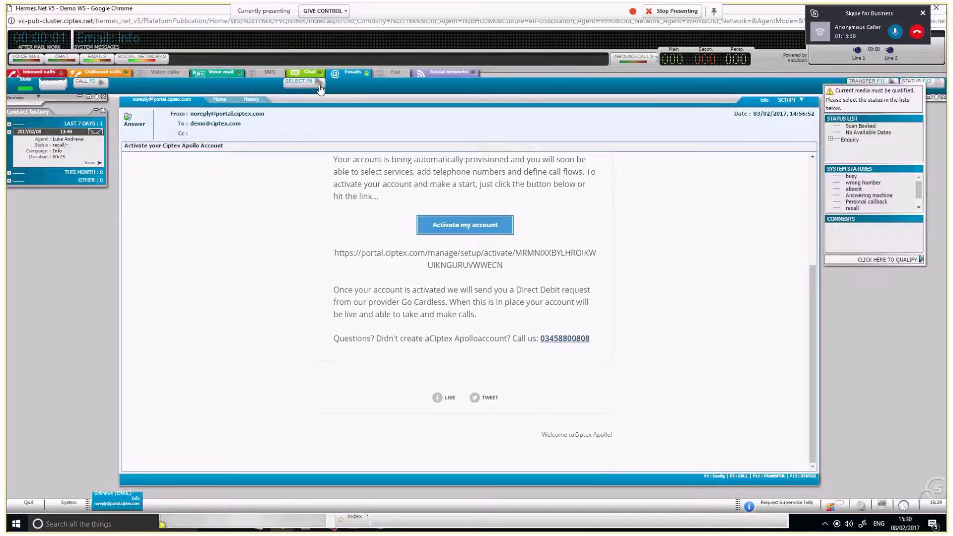
click(855, 133)
click(860, 183)
click(882, 259)
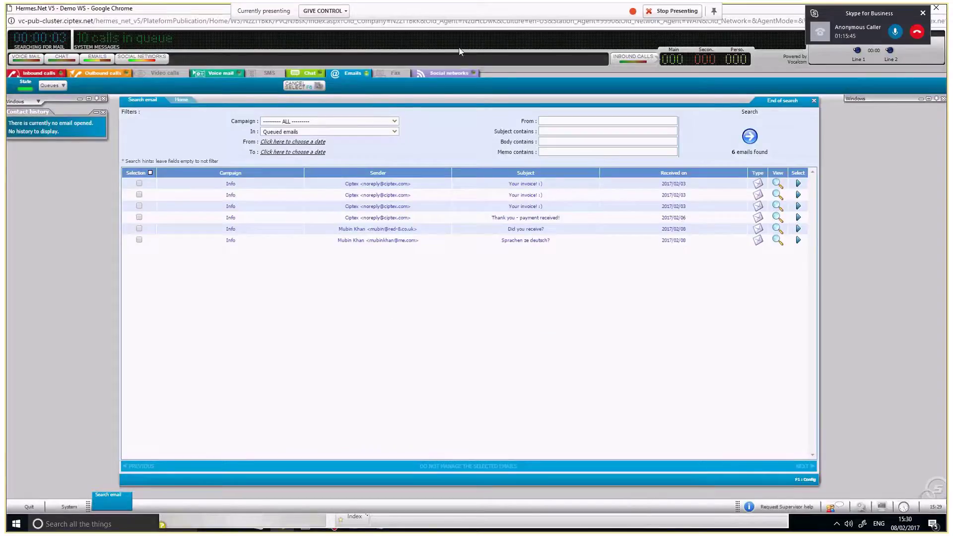
Switch to the social networks channel and search the feed for messages from all campaigns and networks
click(447, 74)
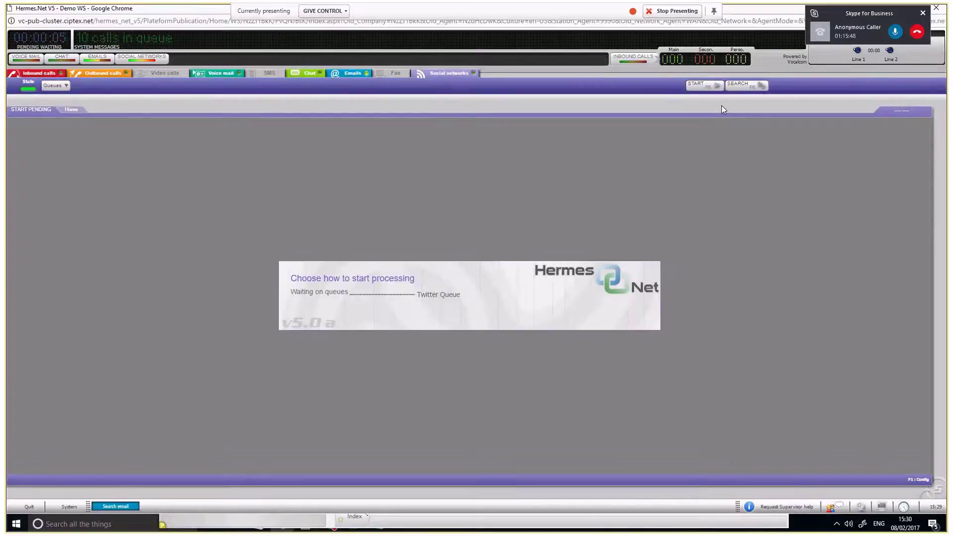
click(741, 86)
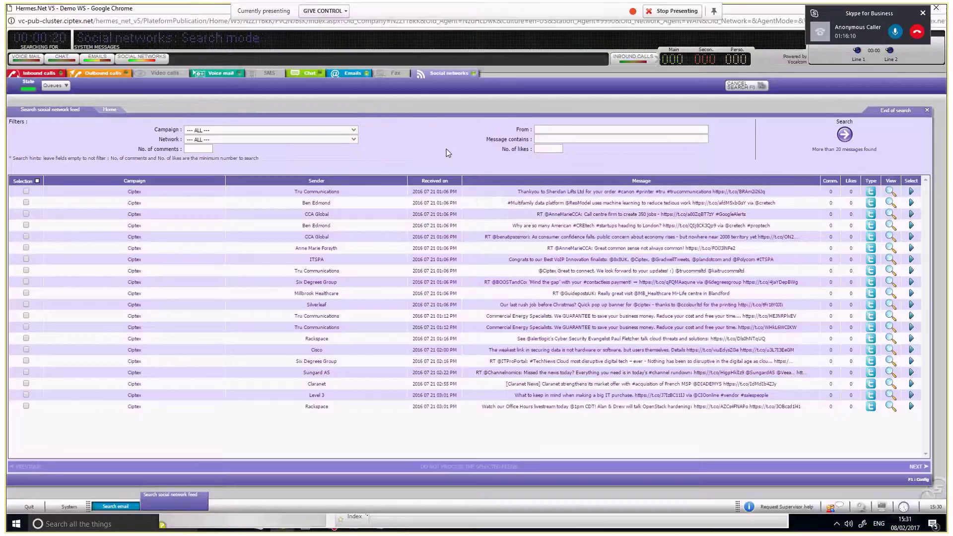
Open the CCA Global tweet about 350 call centre jobs and prepare a reply with the Enquiry answer Callback Request
click(55, 85)
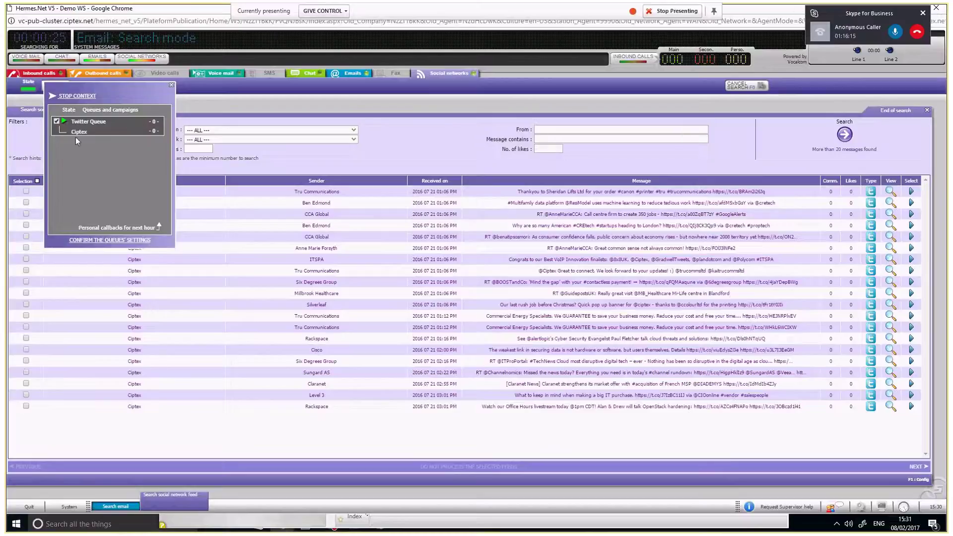
click(297, 160)
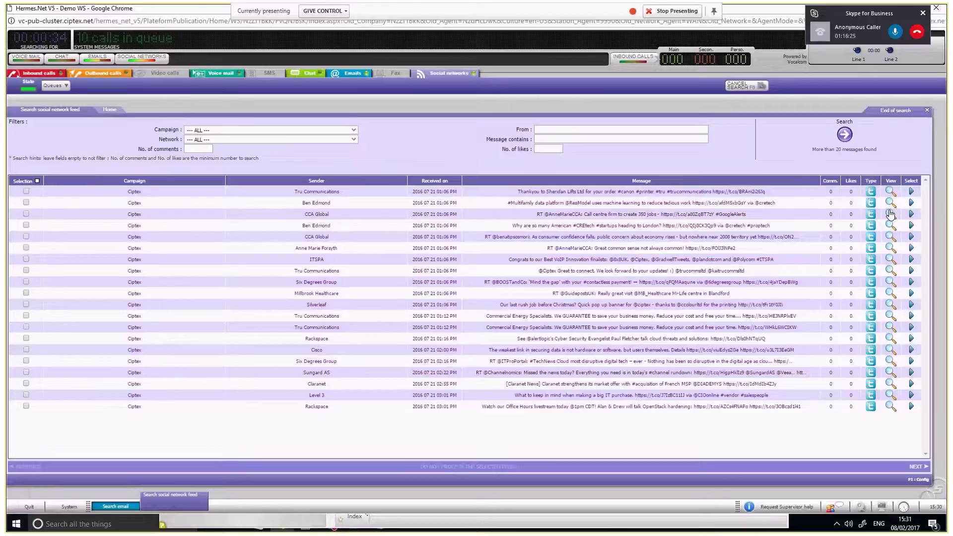
click(891, 214)
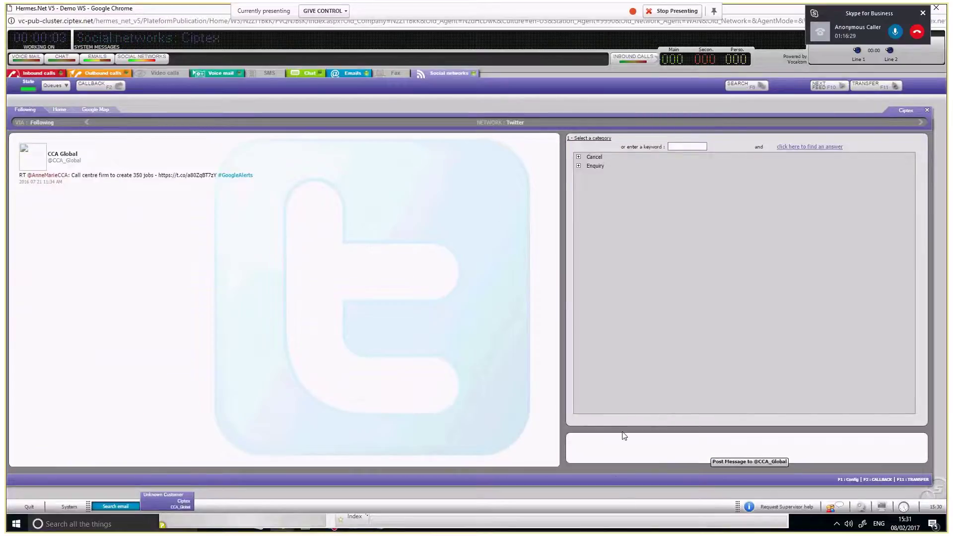
click(579, 166)
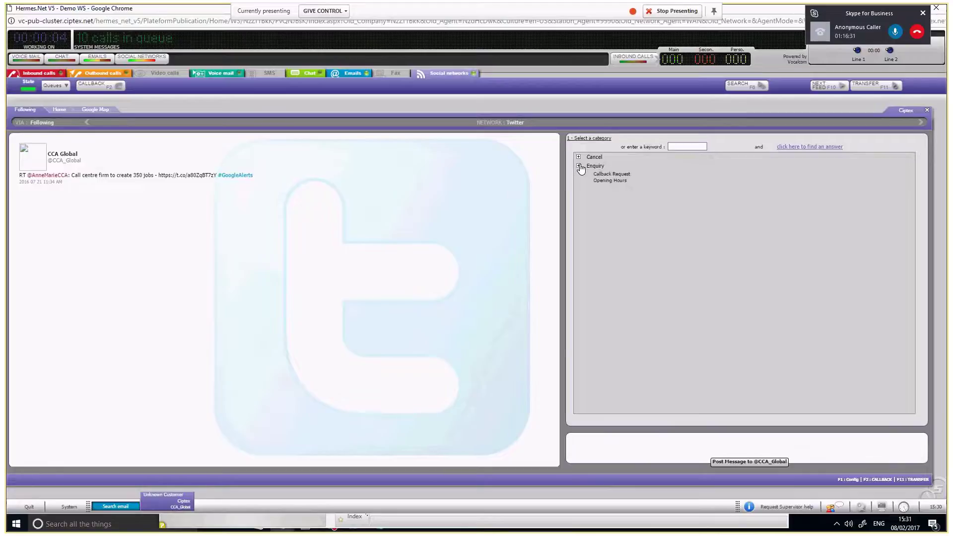
click(612, 175)
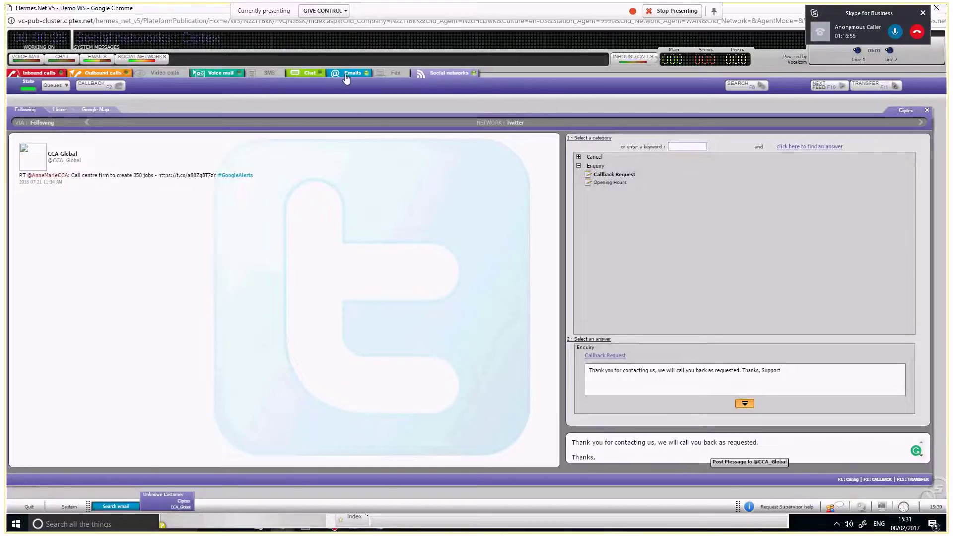
Review the transfer options and the callback phone form for the CCA Global tweet
click(880, 89)
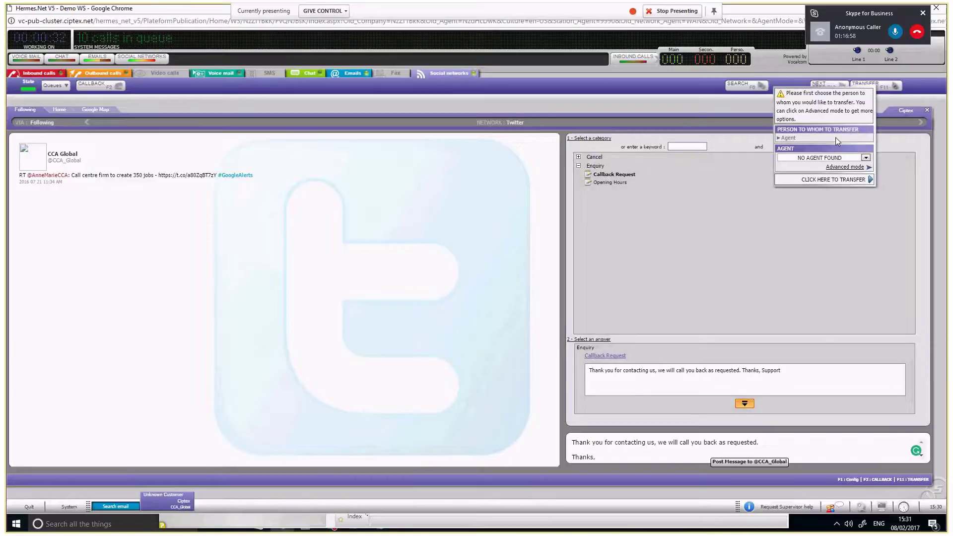
click(887, 87)
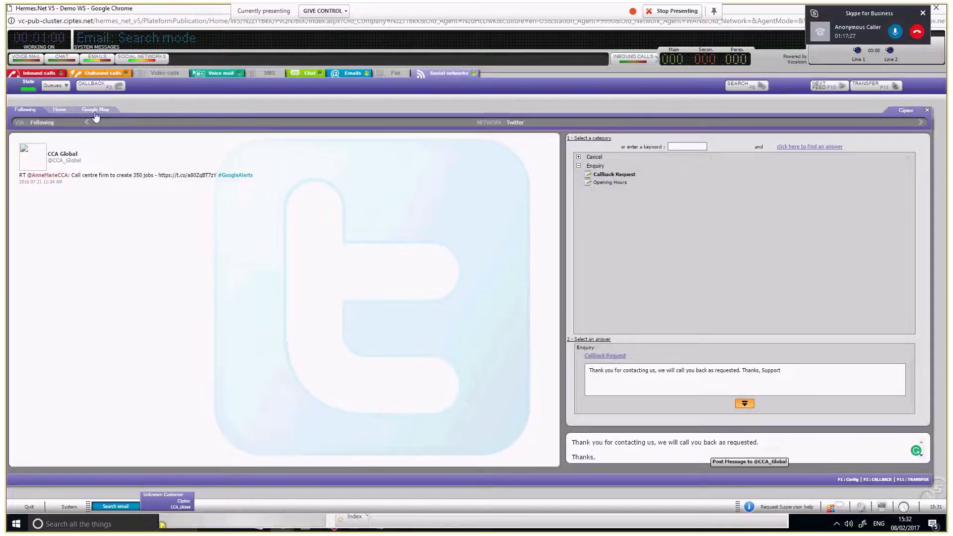
click(30, 111)
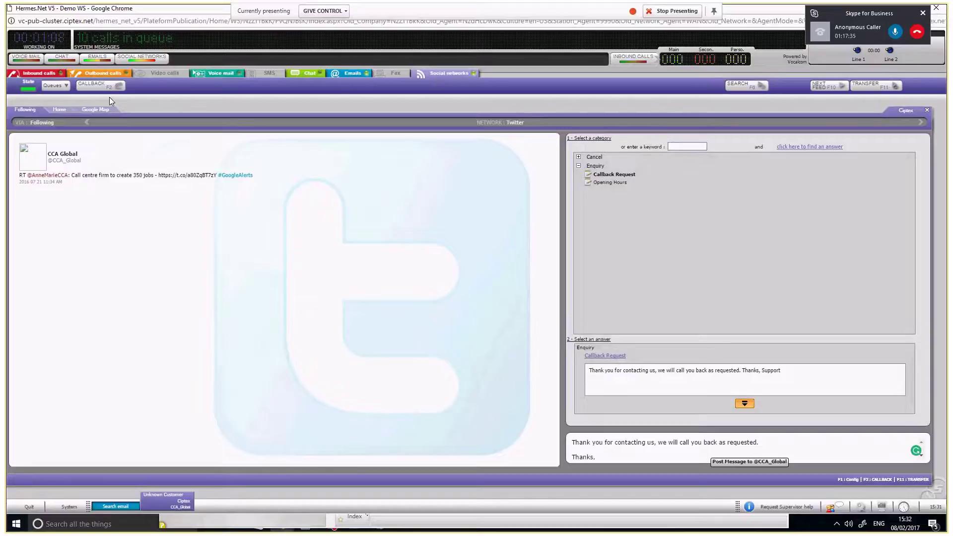
key(F2)
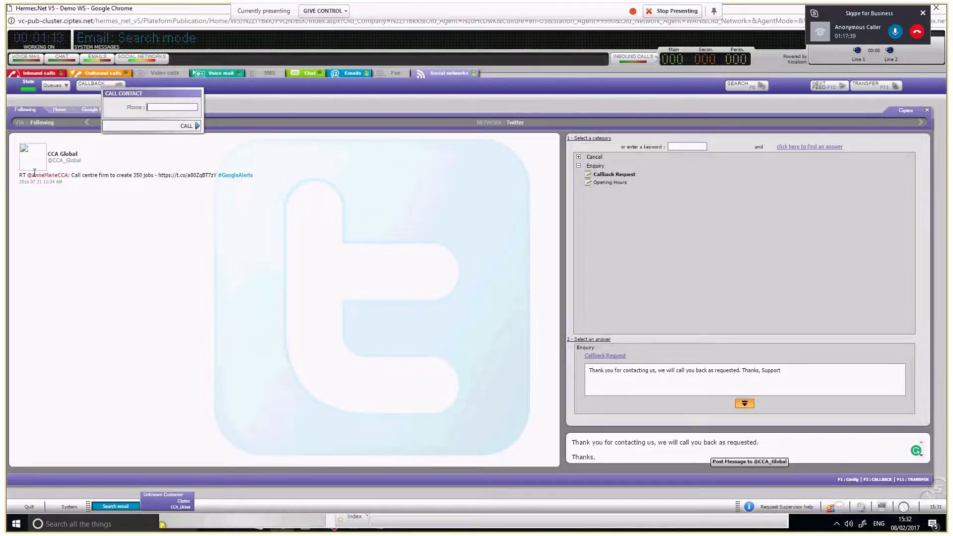
click(99, 91)
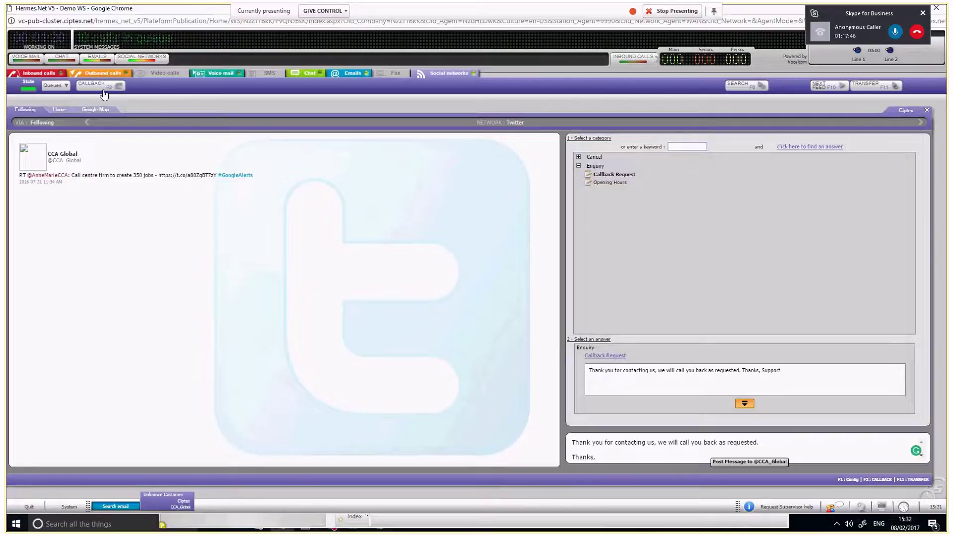
Switch to the chat channel and start the General Information queue
click(351, 78)
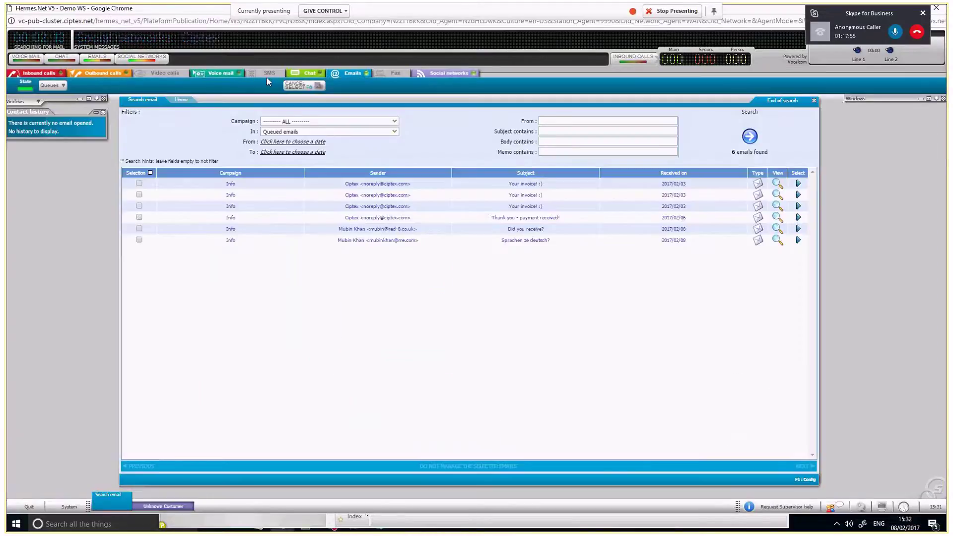
click(310, 73)
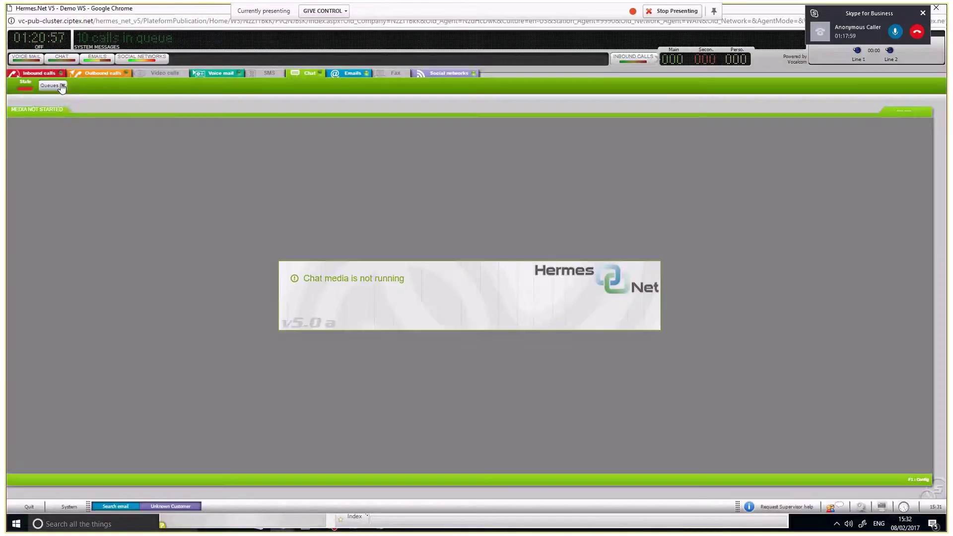
click(51, 85)
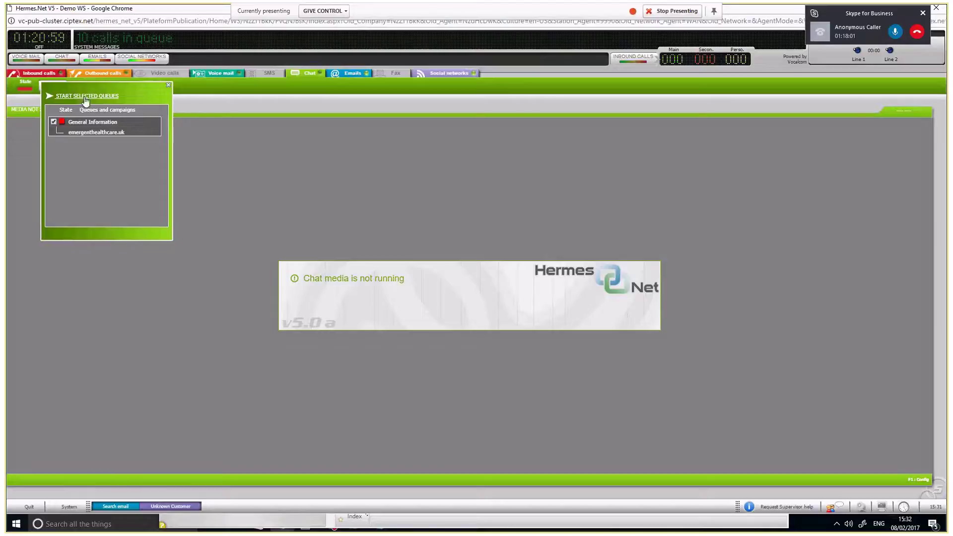
click(85, 96)
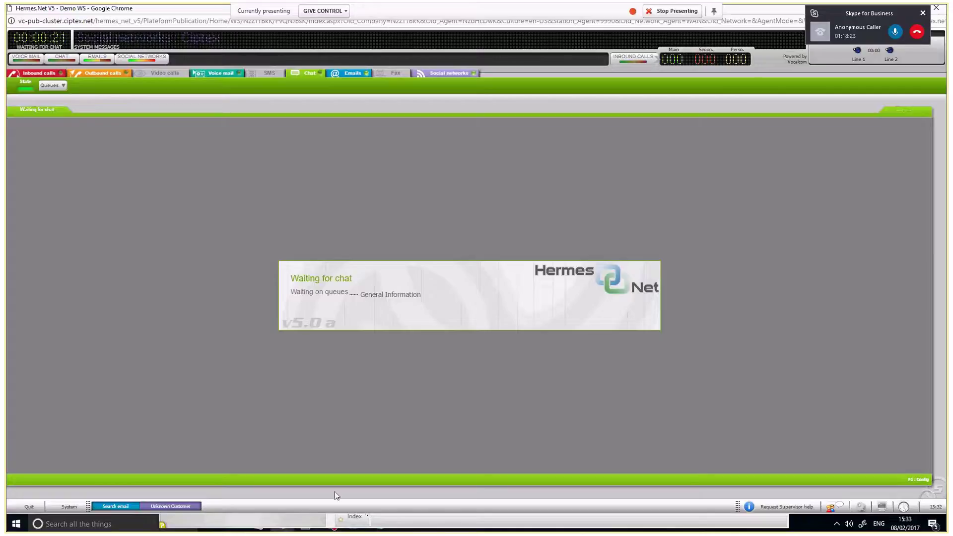
Switch to the Supervision window in Internet Explorer and add a social networks counter beside the queue list
mouse_move(328, 526)
right_click(804, 528)
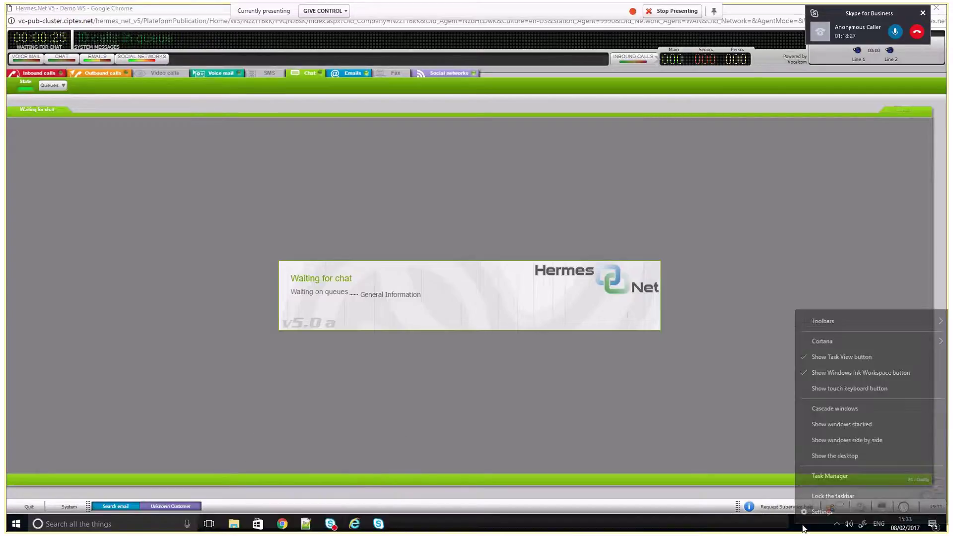
click(391, 415)
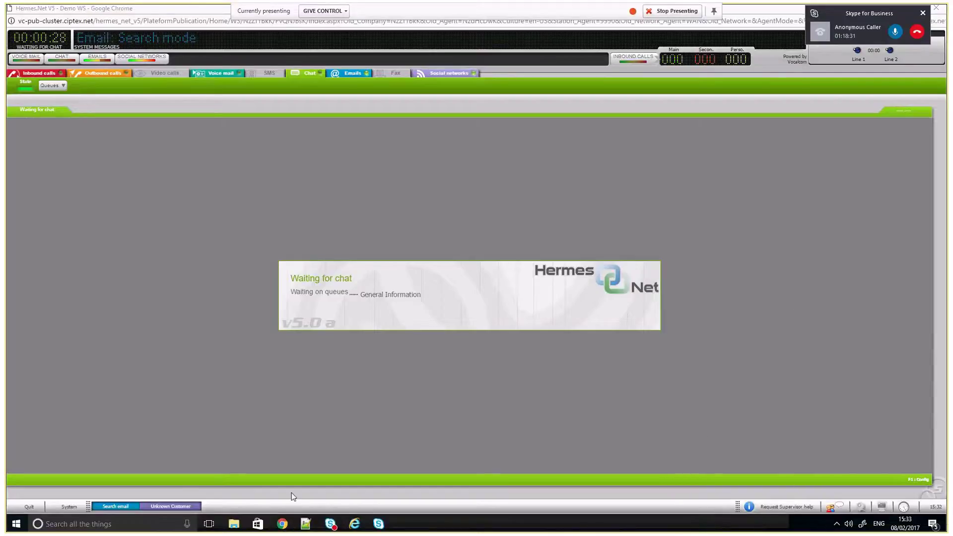
mouse_move(353, 527)
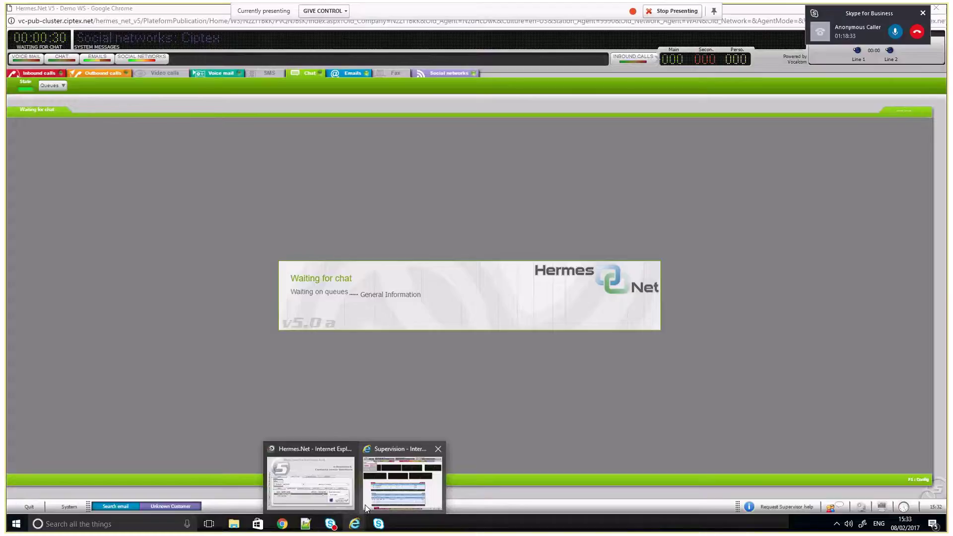
click(365, 505)
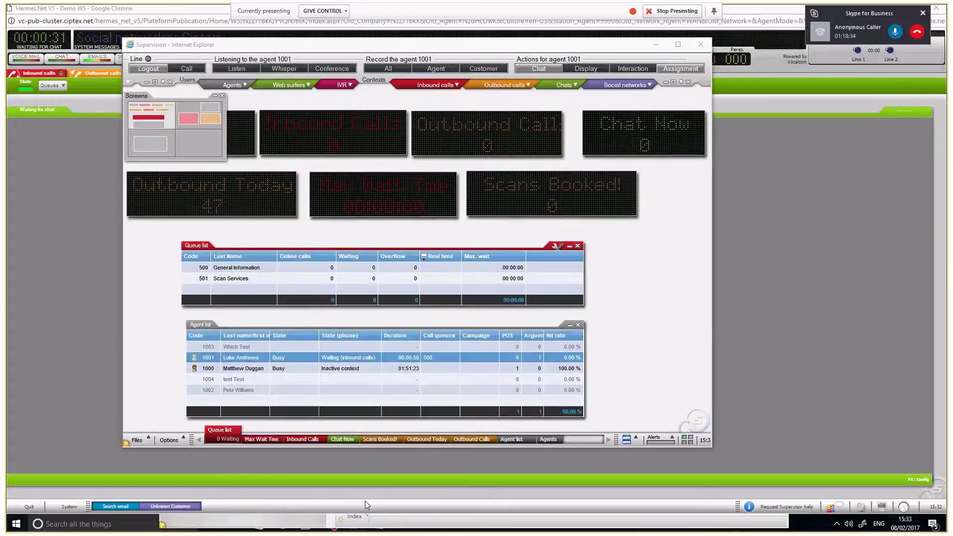
right_click(616, 92)
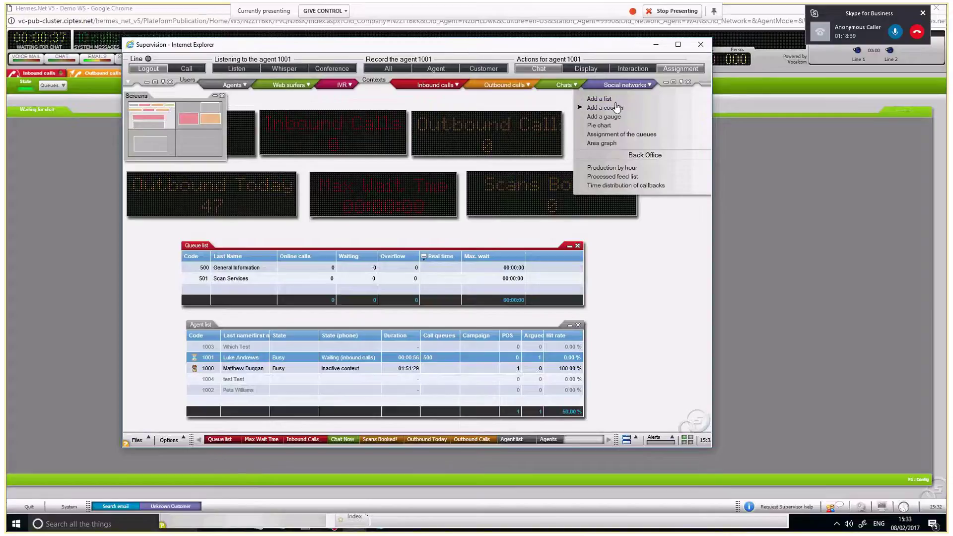
click(611, 108)
drag(400, 201, 692, 290)
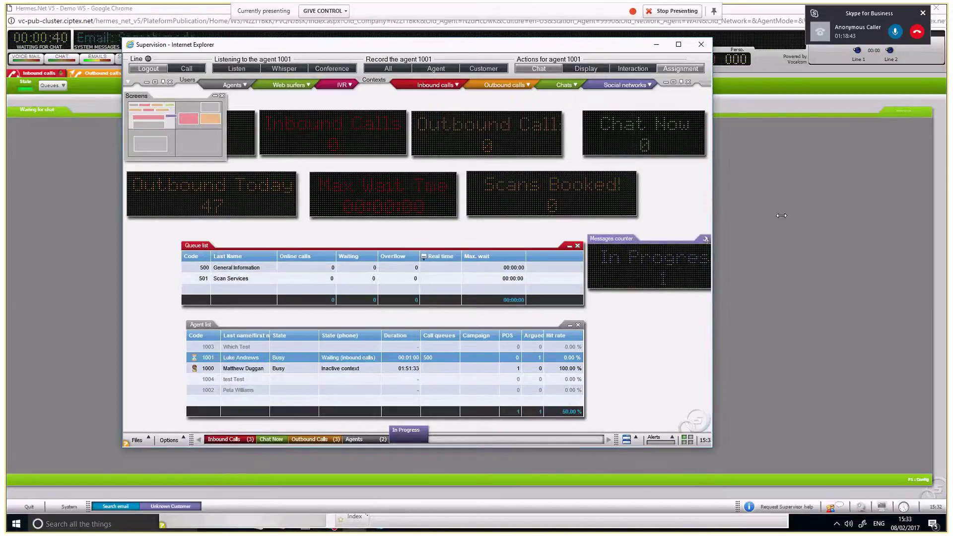
Set the new counter's value to Maximum wait time (social network) and move the counter slightly away from the queue list
click(707, 241)
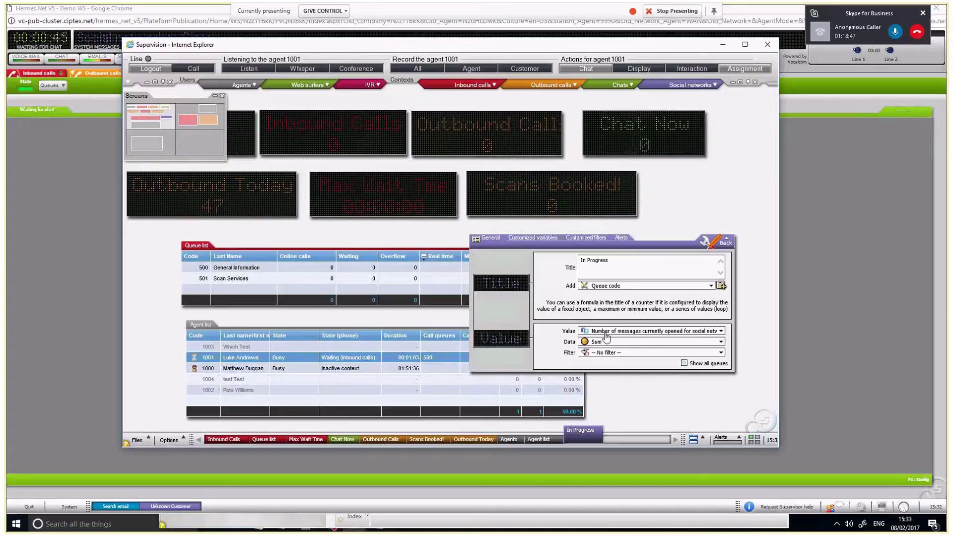
click(606, 333)
click(645, 395)
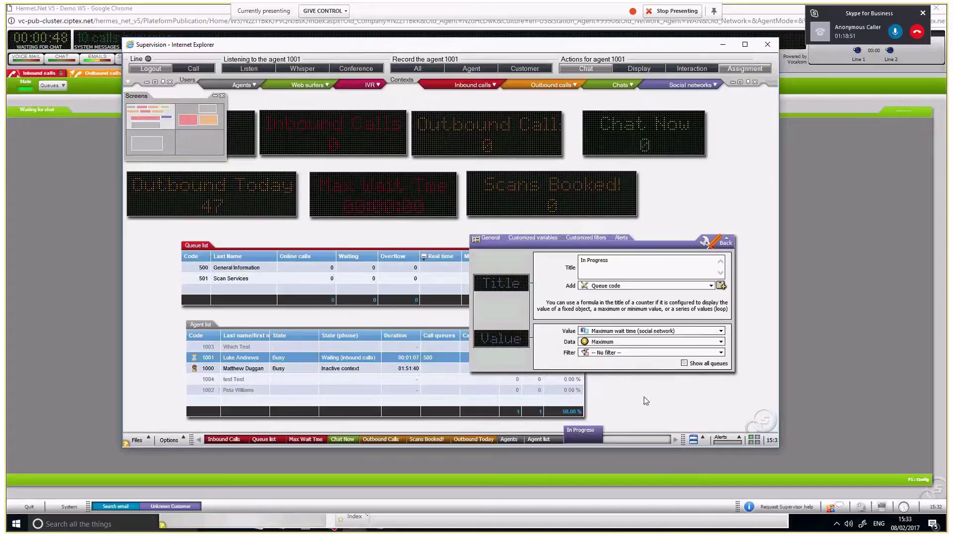
click(729, 244)
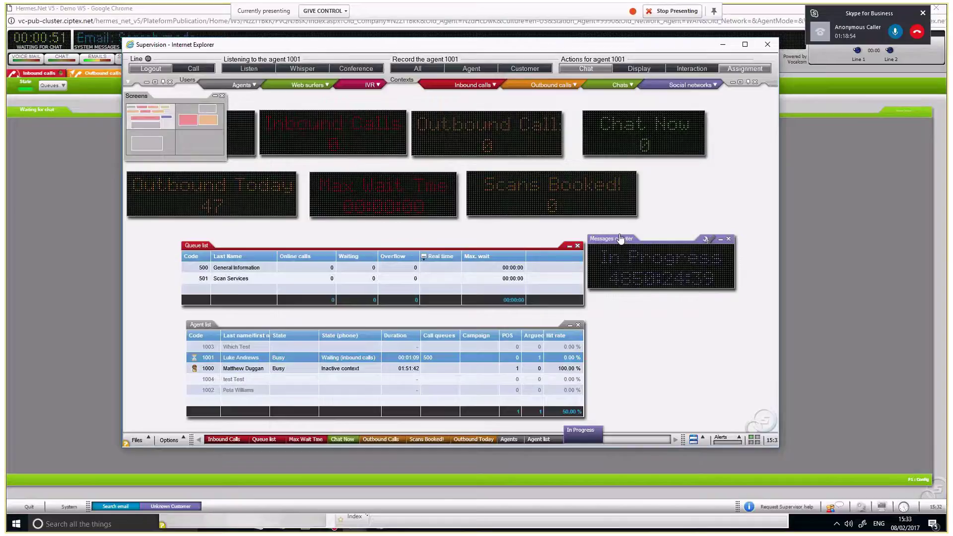
drag(620, 239, 632, 236)
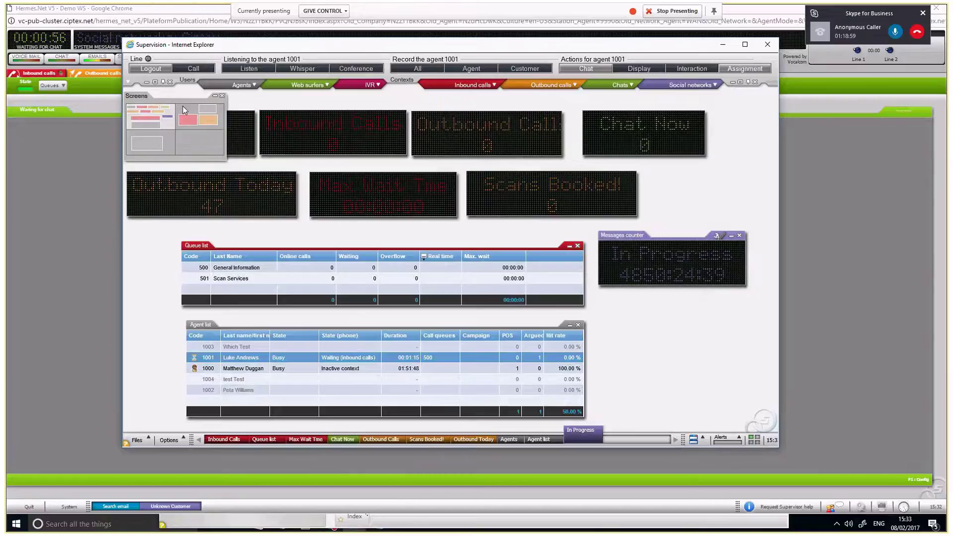
Review the recorded files list and its general settings, and close the Supervision window
click(171, 440)
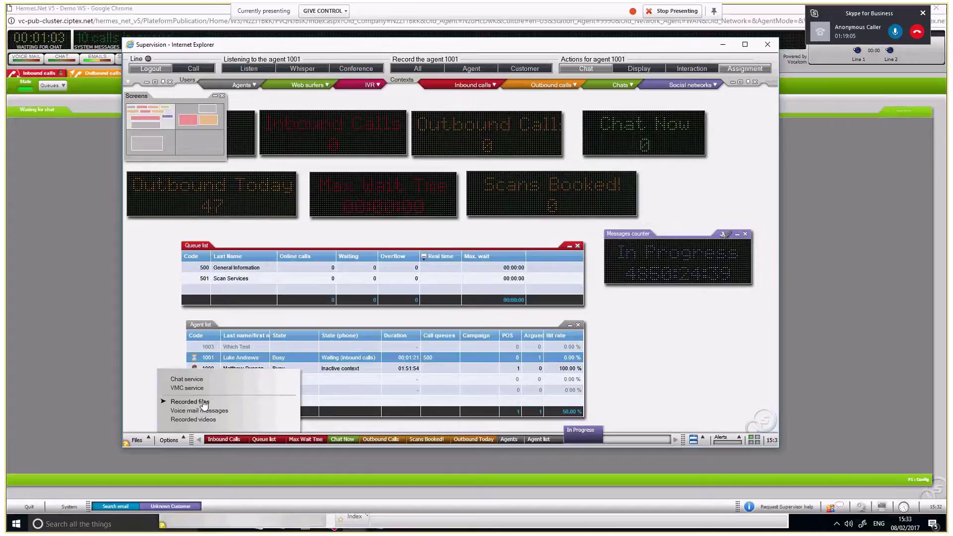
click(204, 403)
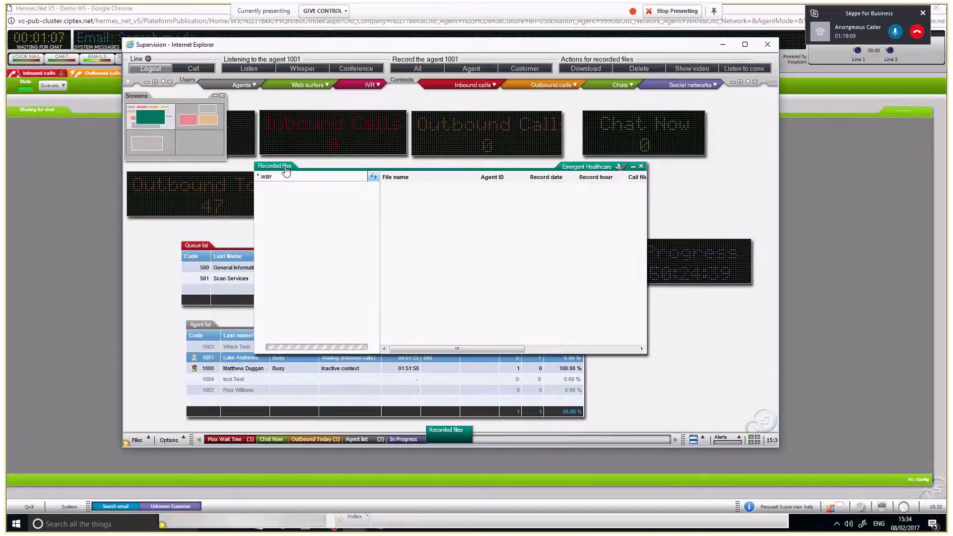
drag(286, 171, 288, 154)
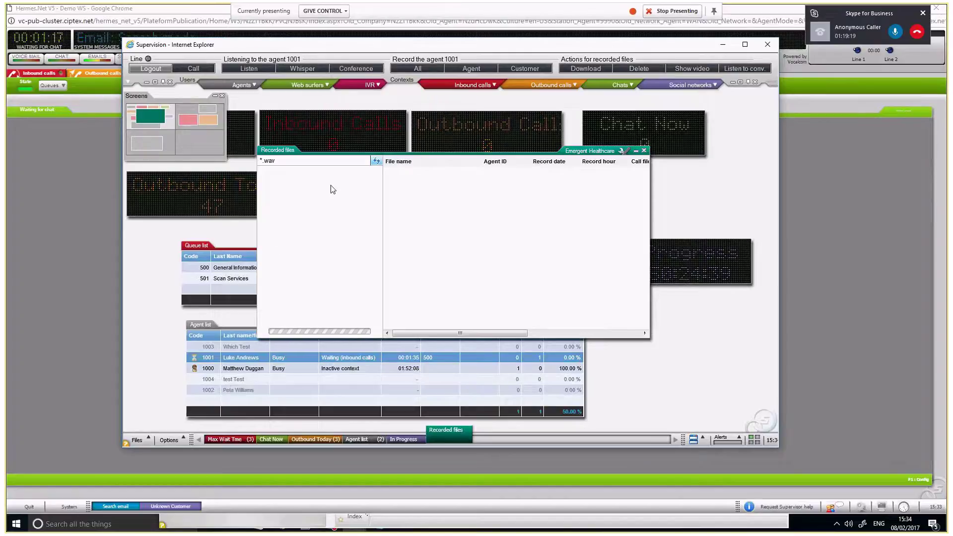
click(628, 152)
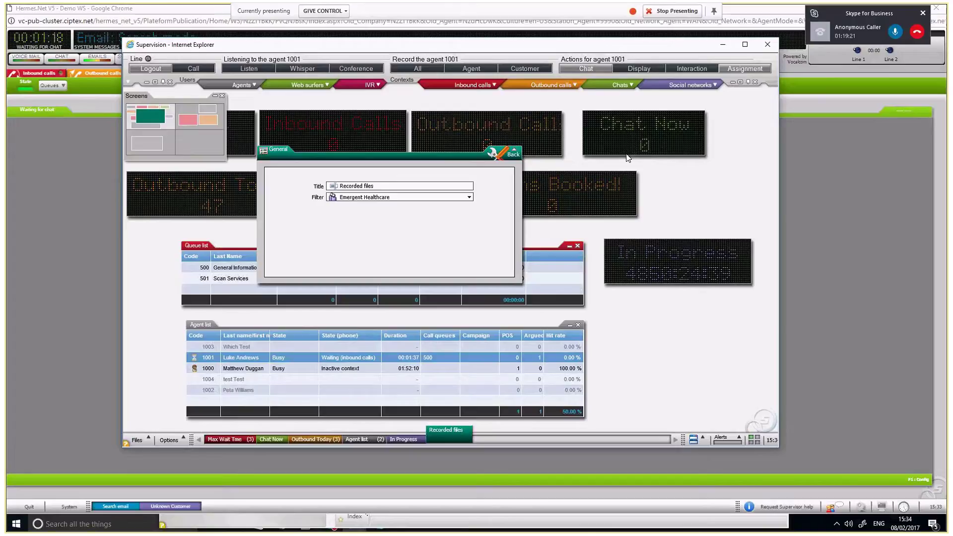
click(515, 155)
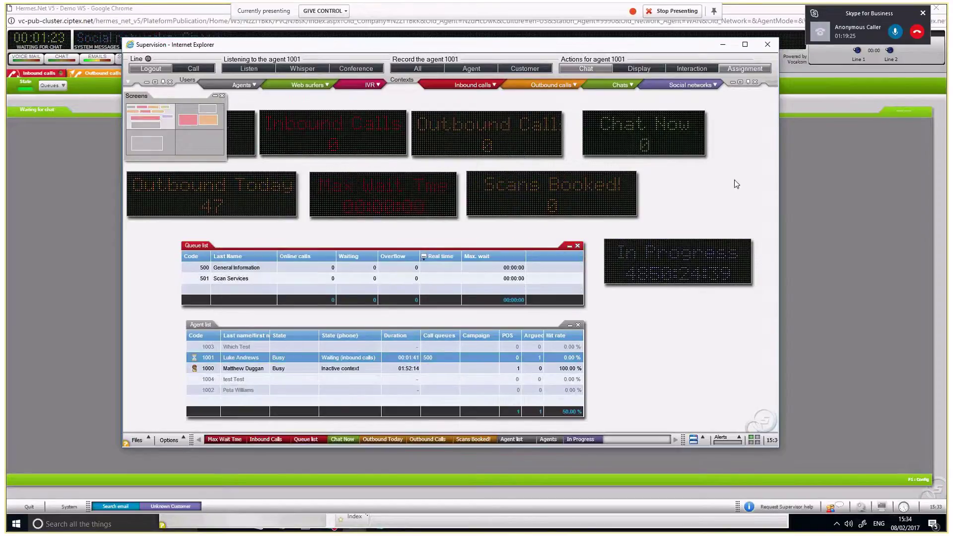
click(768, 44)
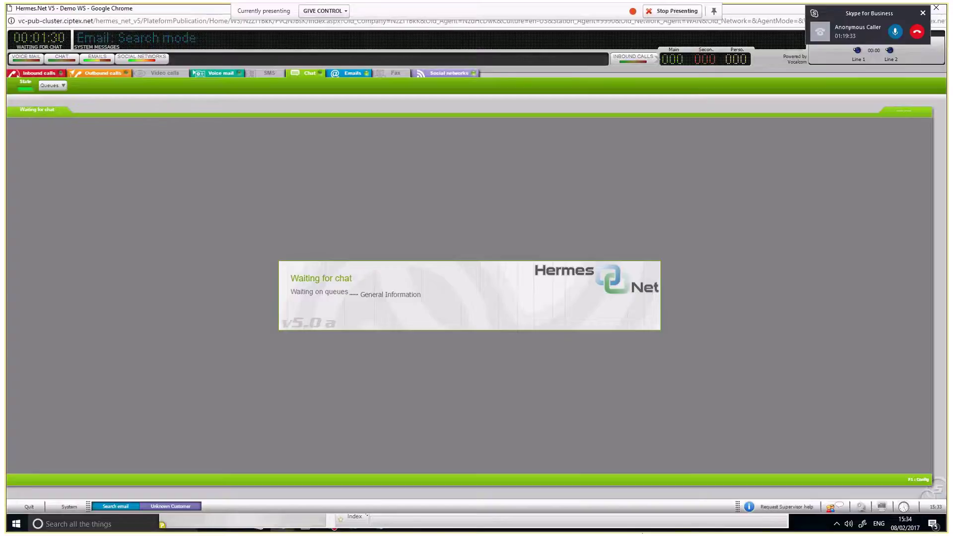
Switch to the Hermes.Net launcher in Chrome and launch the report designer for the Emergent Healthcare site
right_click(809, 523)
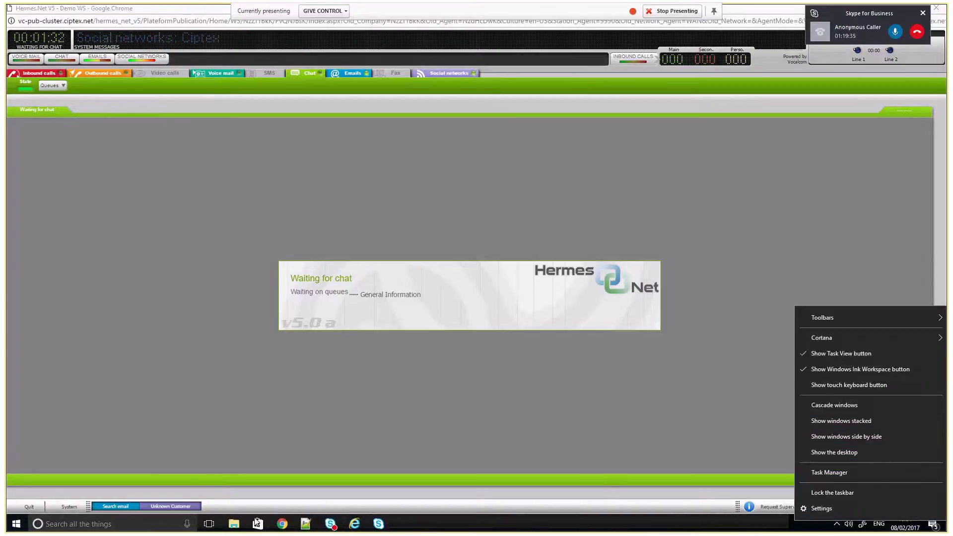
click(285, 525)
mouse_move(284, 525)
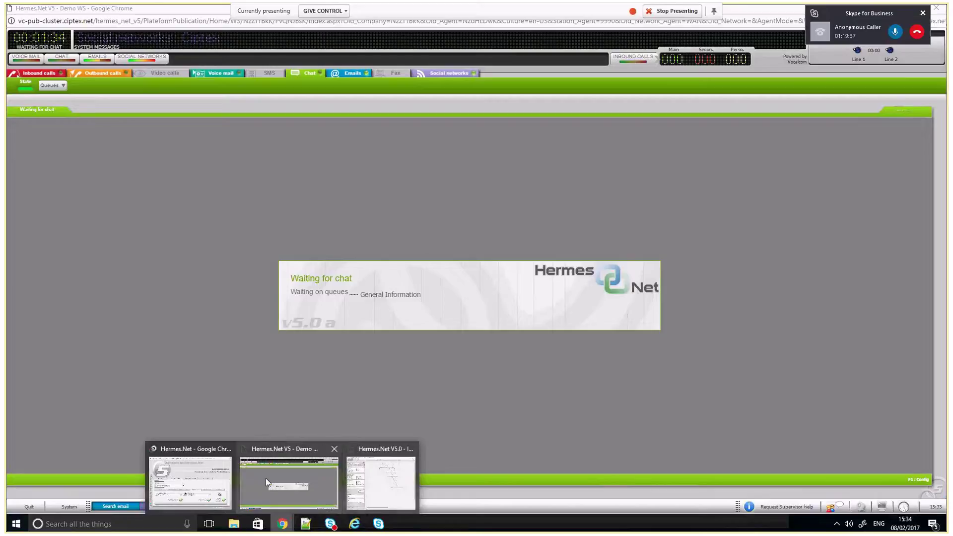
click(205, 474)
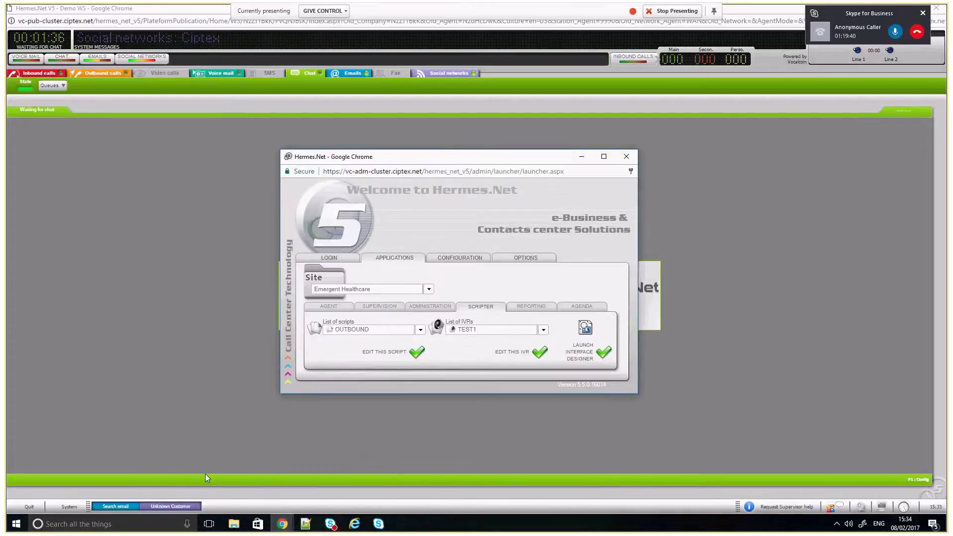
click(541, 309)
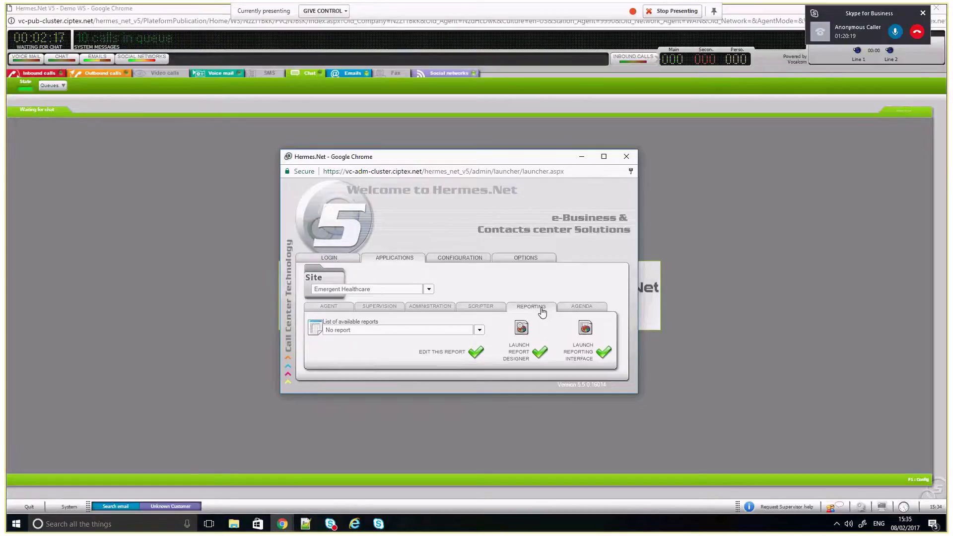
click(540, 353)
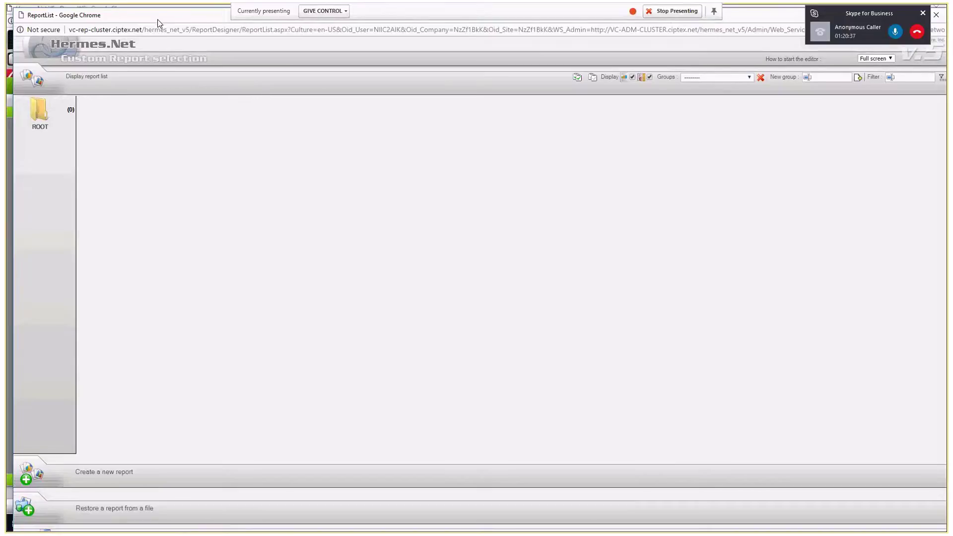
Create a new custom report named Test
drag(158, 19, 159, 21)
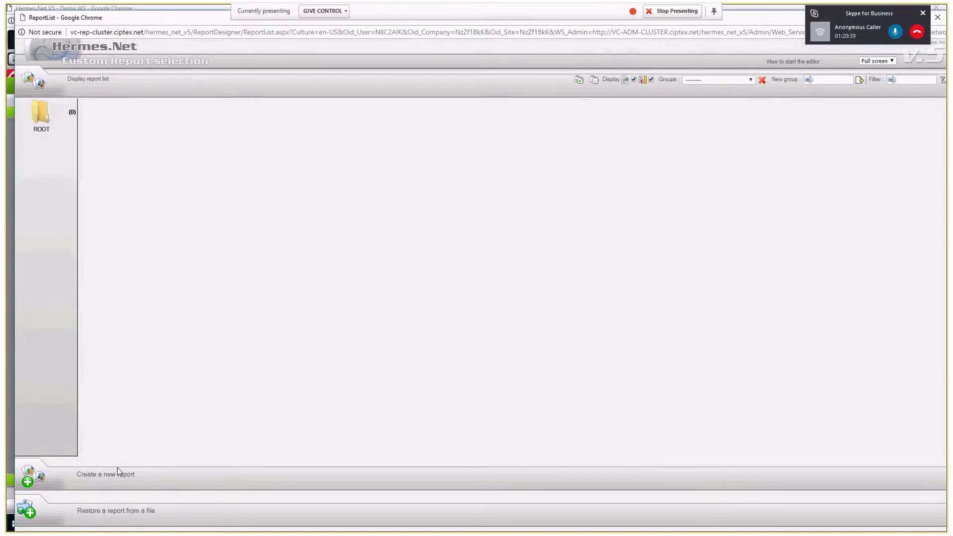
click(31, 478)
text(Test)
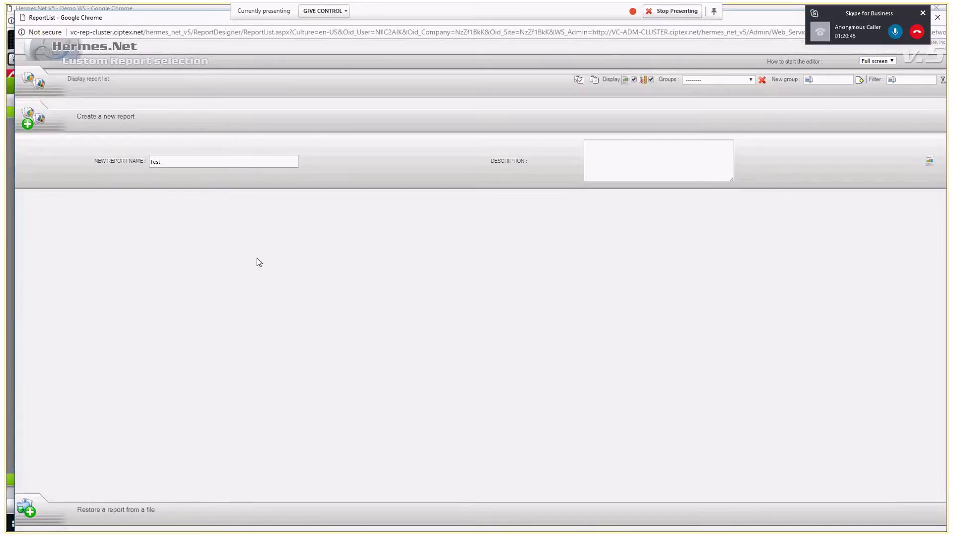
key(Return)
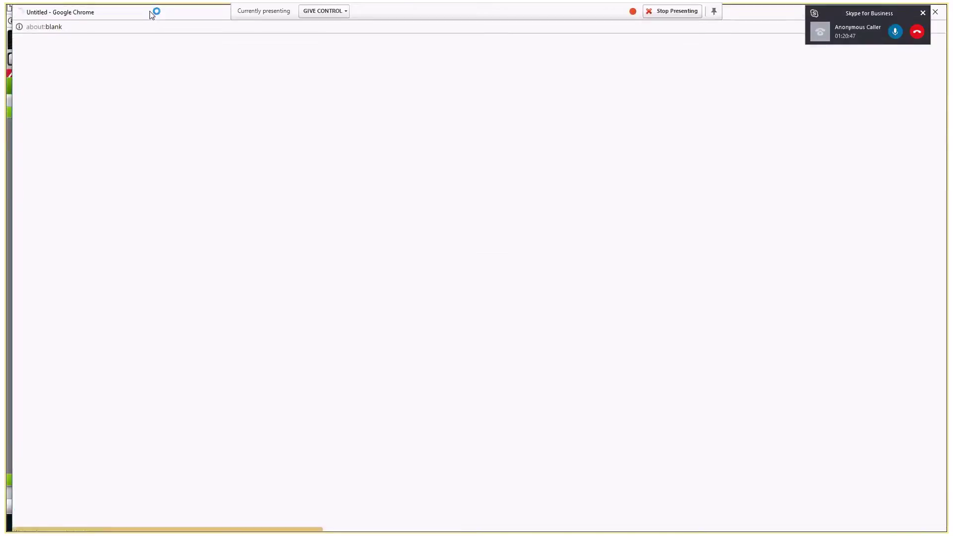
drag(147, 13, 150, 22)
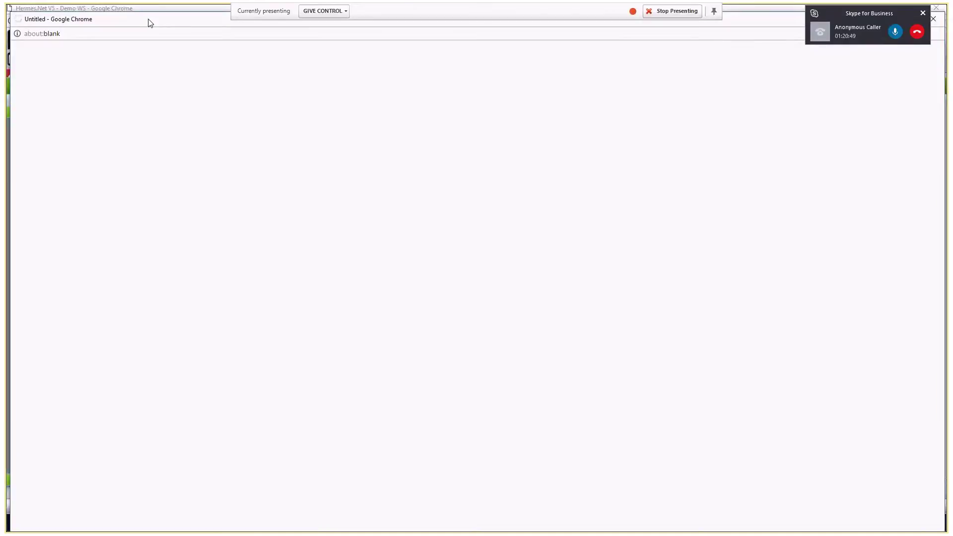
double_click(150, 23)
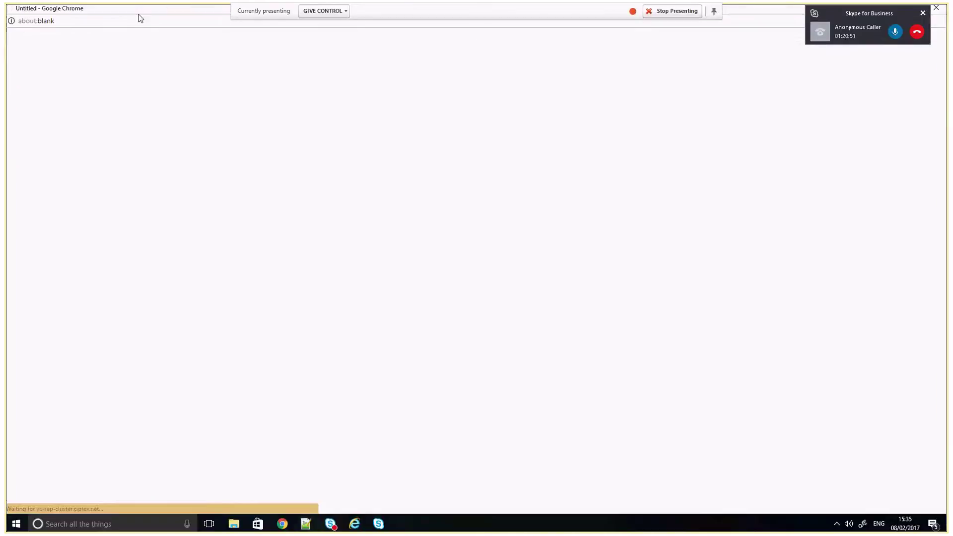
double_click(147, 7)
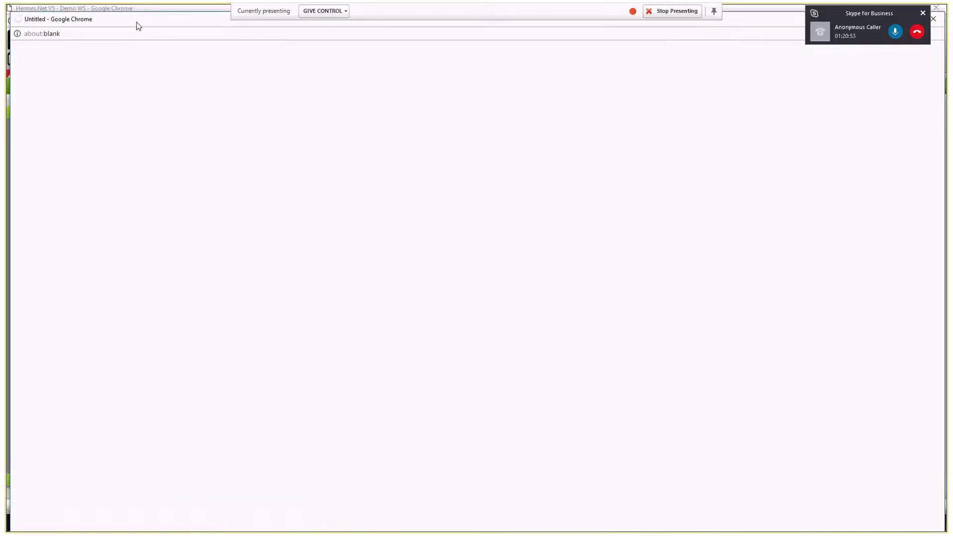
drag(138, 27, 138, 20)
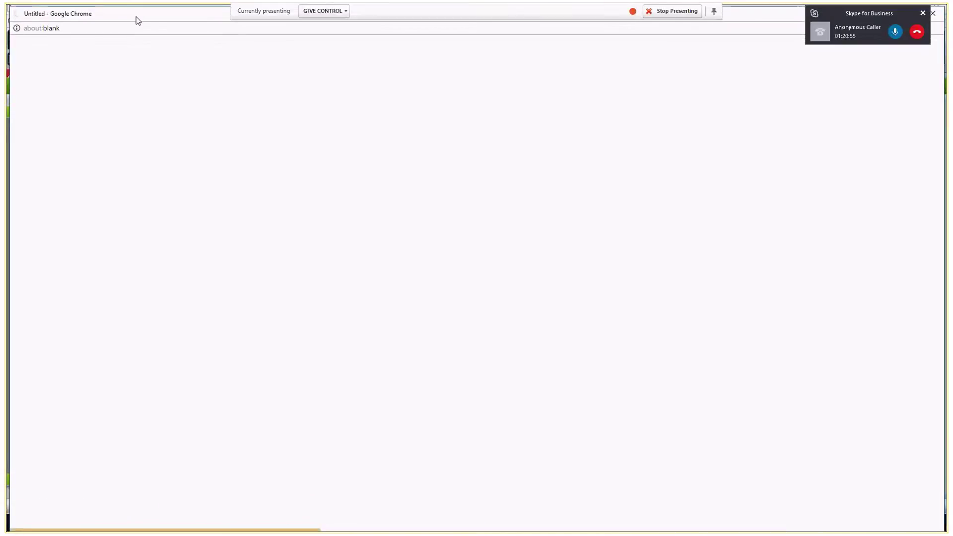
Move the Skype call window clear of the browser's window controls and choose a template for the Test report
click(835, 15)
drag(835, 17, 853, 148)
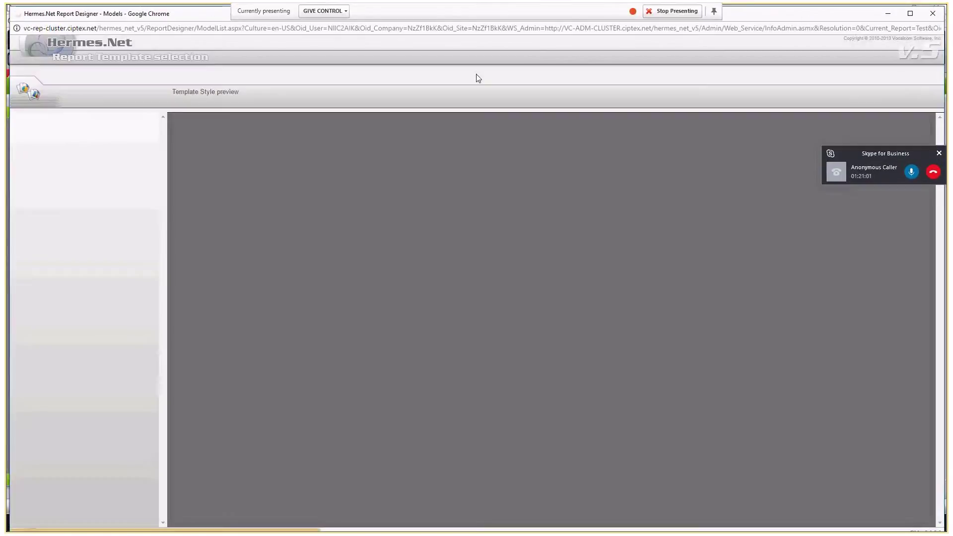
click(50, 161)
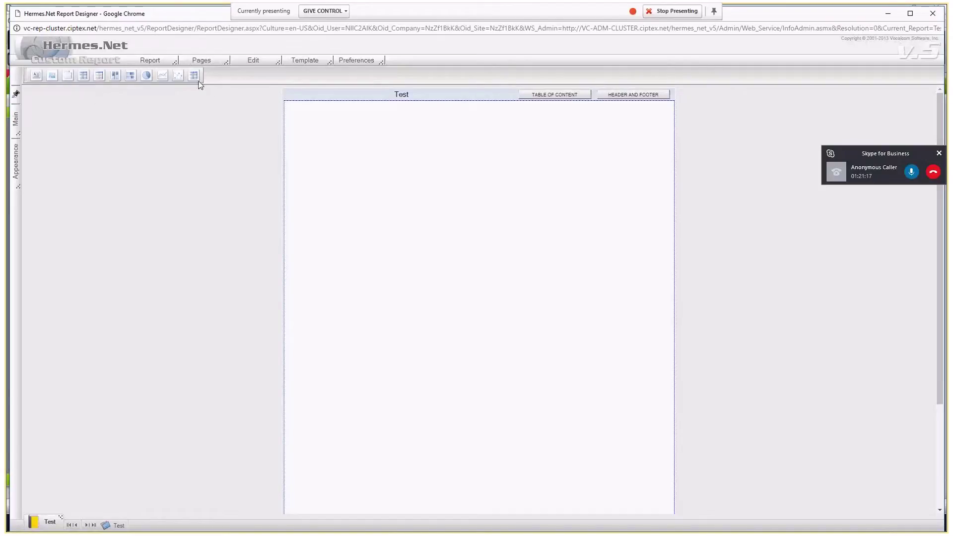
Insert a curve chart on the Test page and place it in the upper part of the page
click(164, 76)
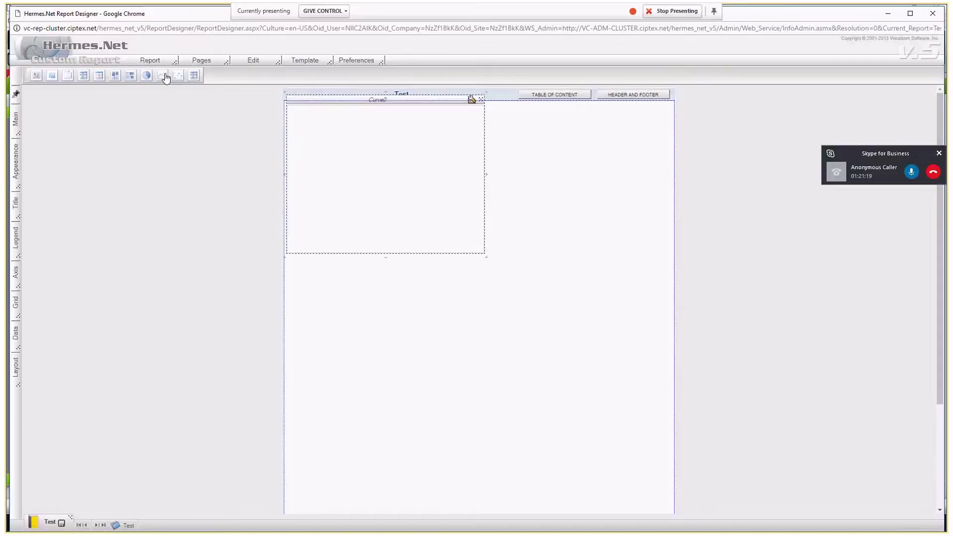
drag(407, 134, 448, 190)
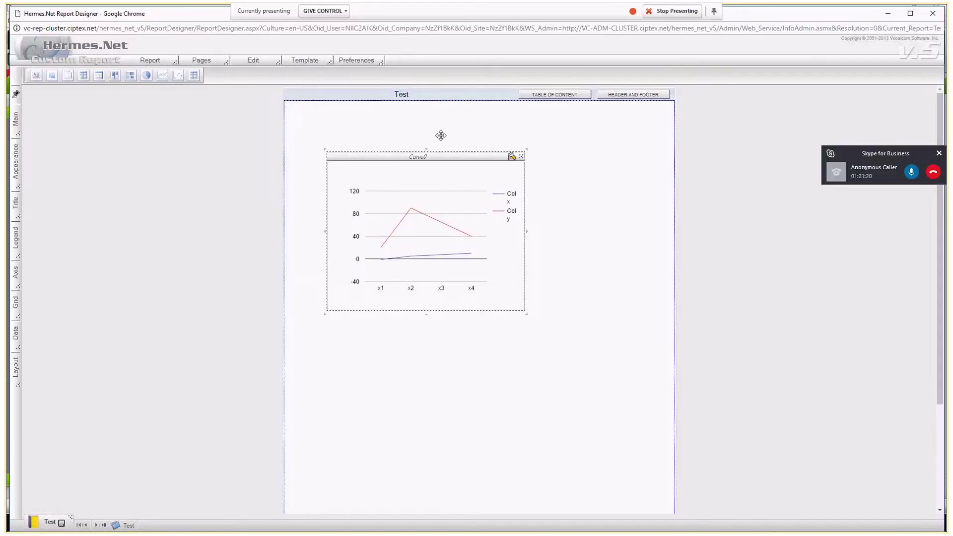
Insert a data grid below the curve chart and widen it across most of the page
click(99, 76)
drag(303, 106, 325, 322)
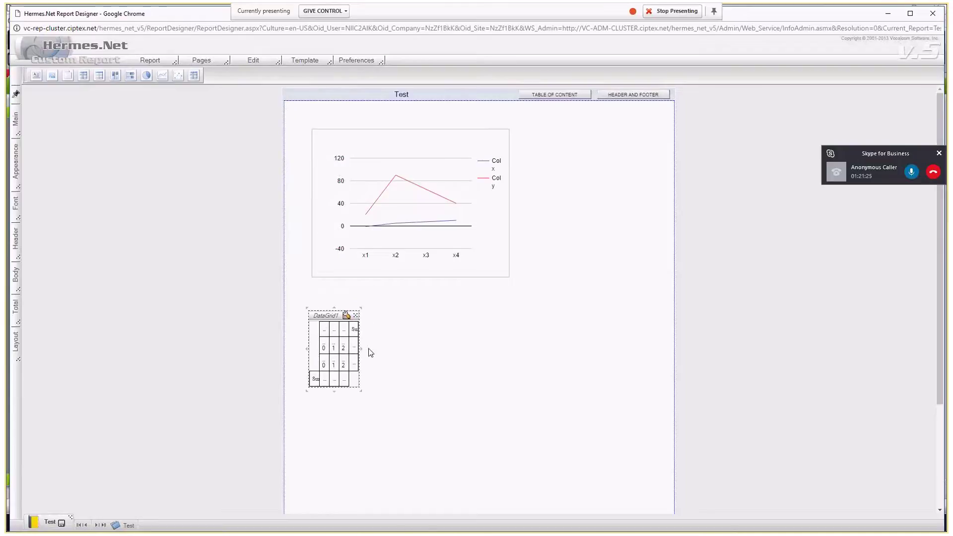
drag(361, 349, 622, 351)
click(146, 180)
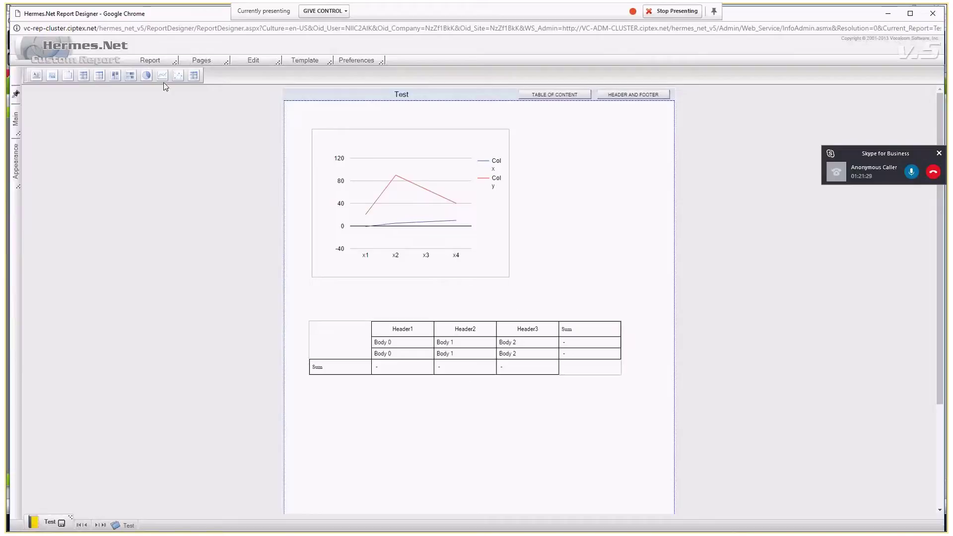
Shift the curve chart slightly right and down above the data grid, and close the report designer
click(352, 134)
drag(352, 134, 377, 139)
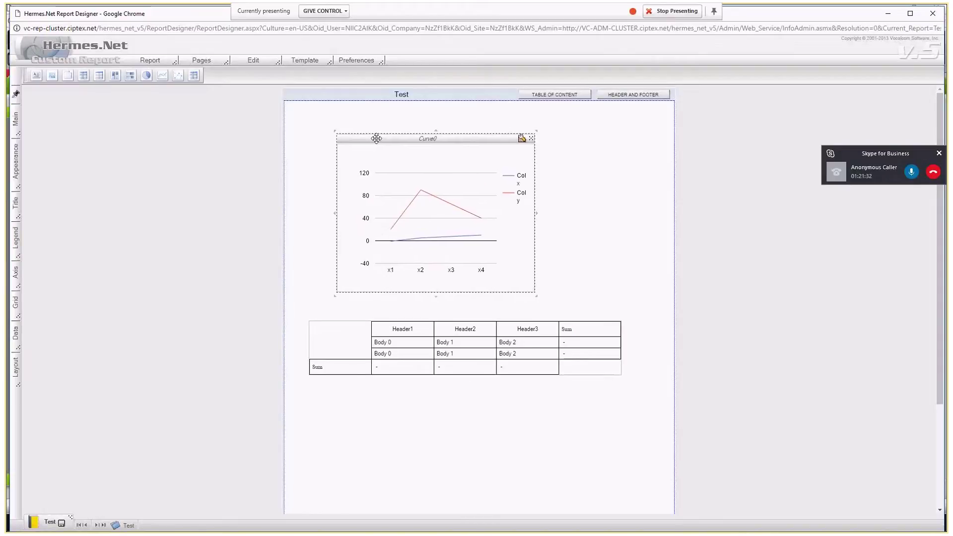
click(369, 62)
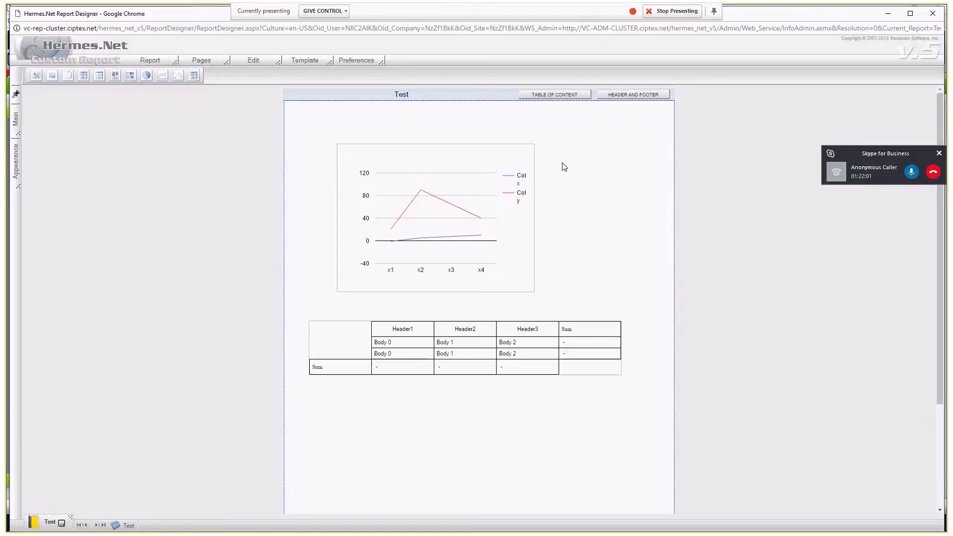
click(942, 18)
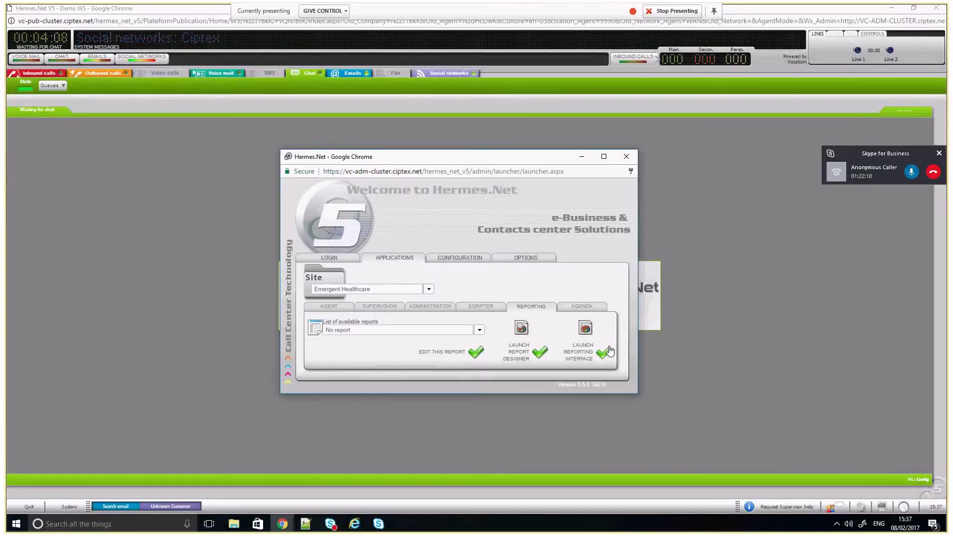
Launch the reporting interface for Emergent Healthcare and open the Detailed Report for inbound call campaigns
click(609, 351)
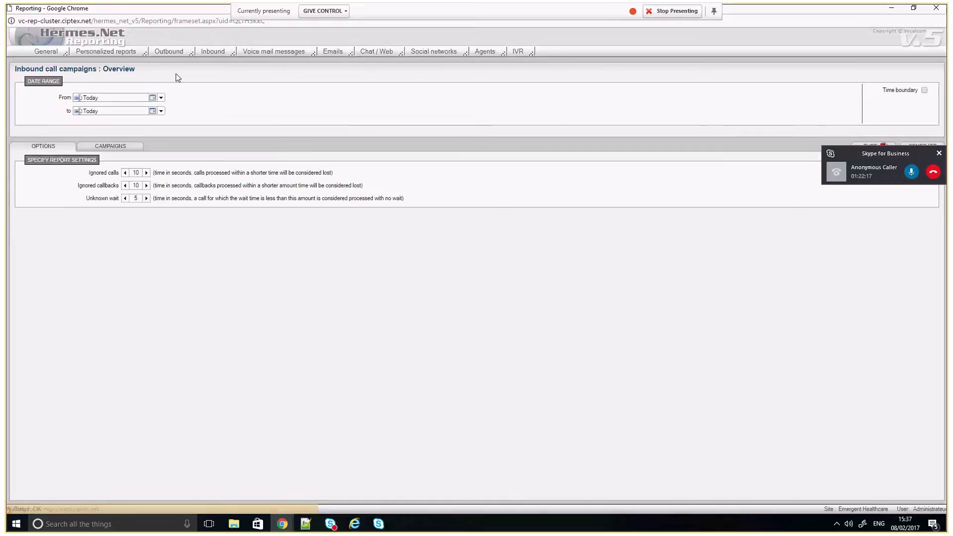
click(207, 58)
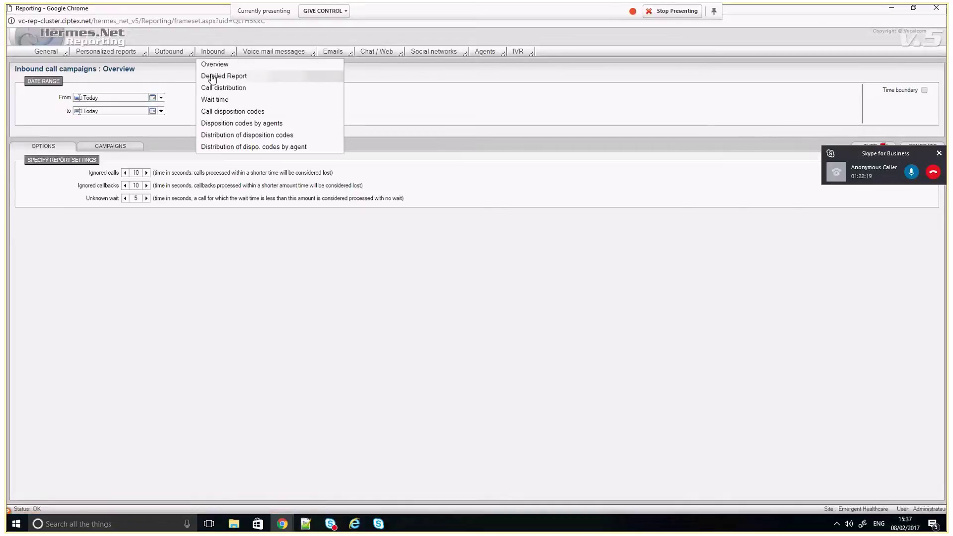
click(212, 77)
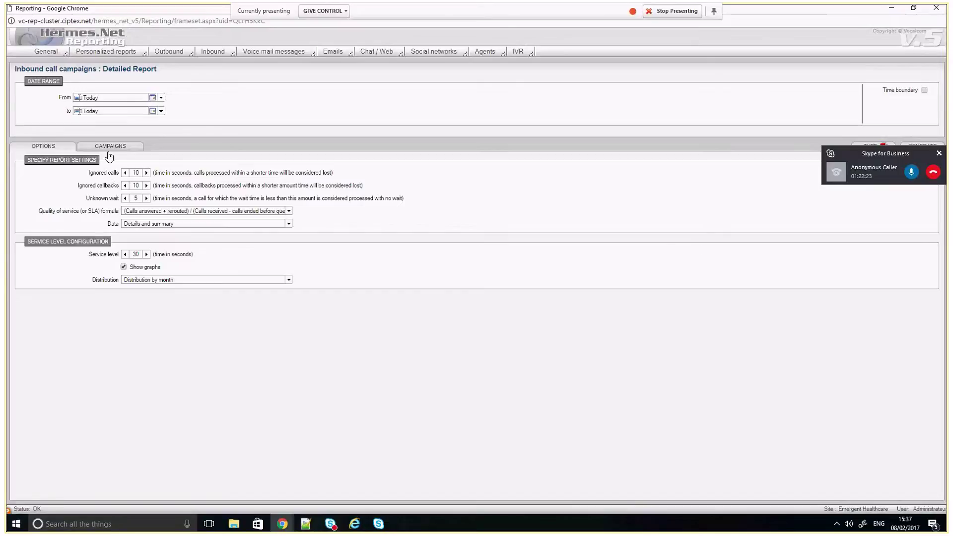
Include the 3050 - General Information and 3051 - Scan Services campaigns in the detailed report
click(212, 51)
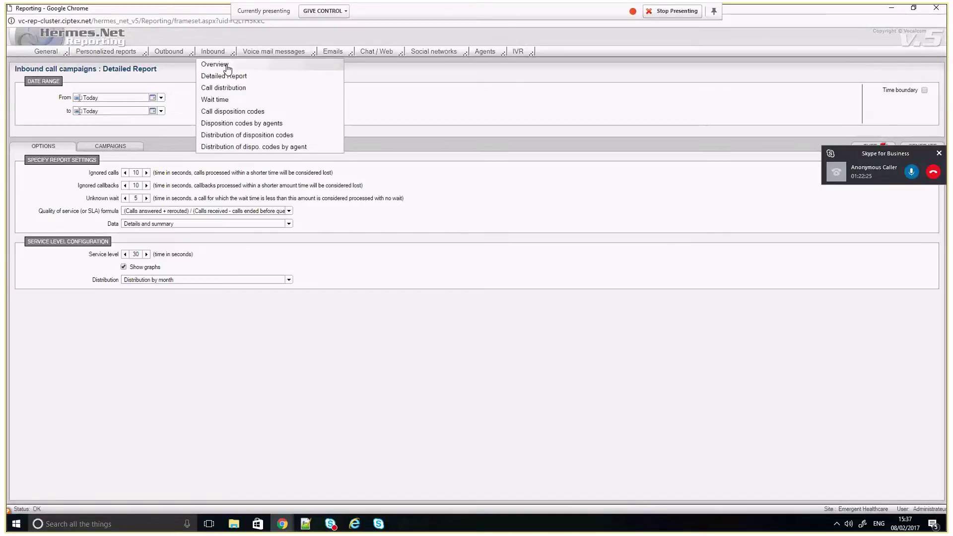
click(118, 148)
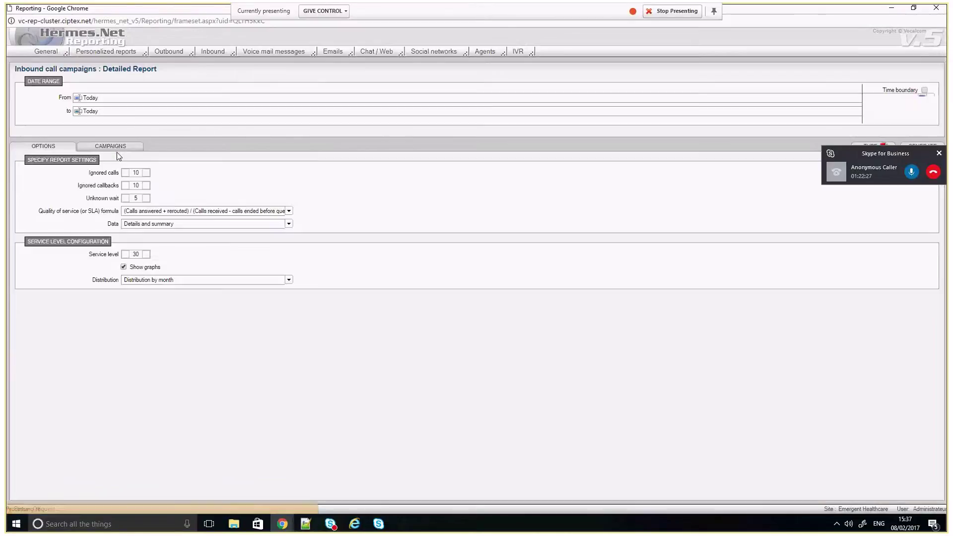
click(24, 170)
click(25, 180)
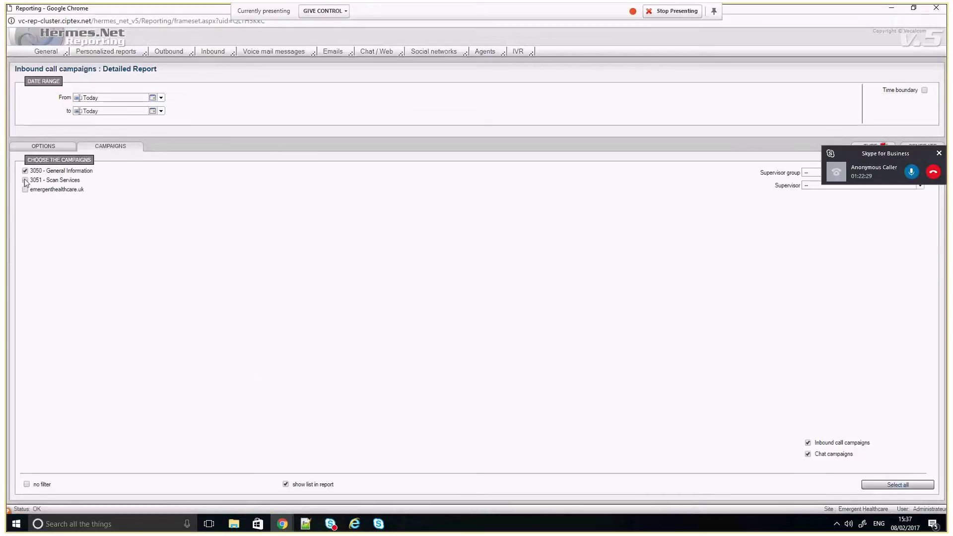
Examine the quality of service formulas and the data detail choices in the report options
click(43, 146)
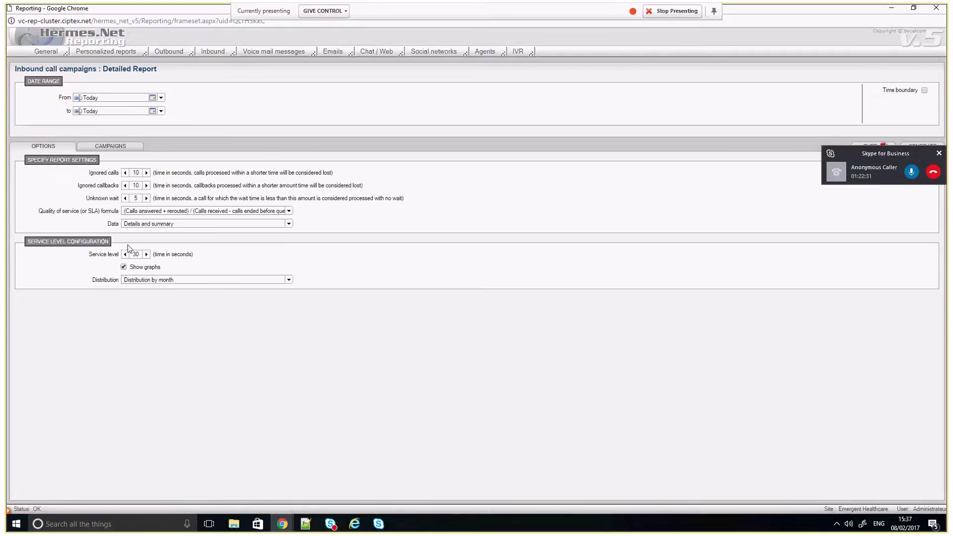
click(154, 211)
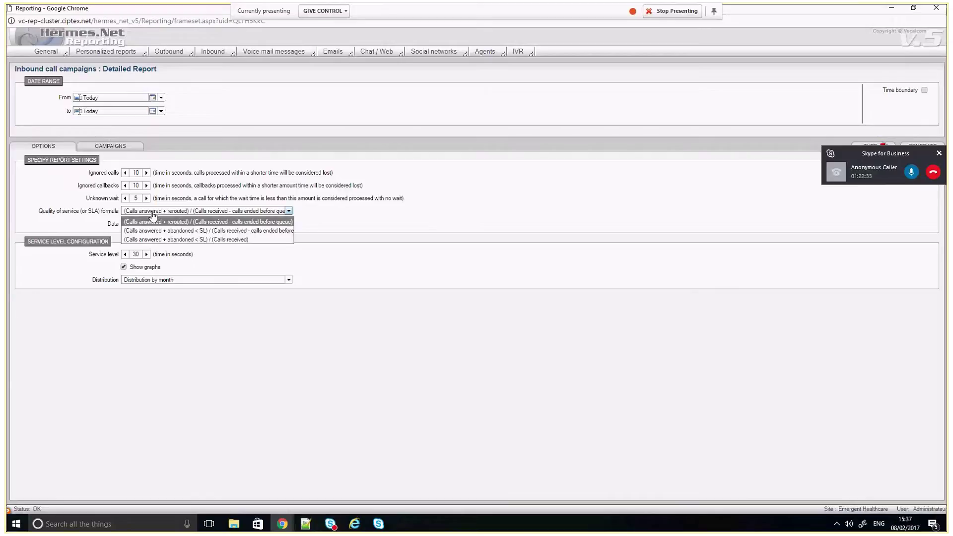
click(157, 215)
click(150, 225)
click(181, 213)
click(184, 213)
click(389, 237)
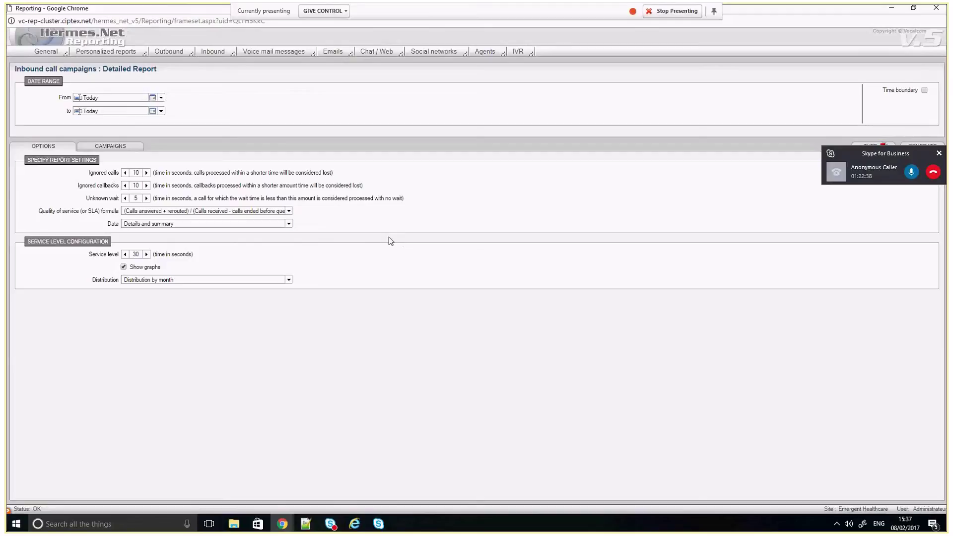
click(178, 226)
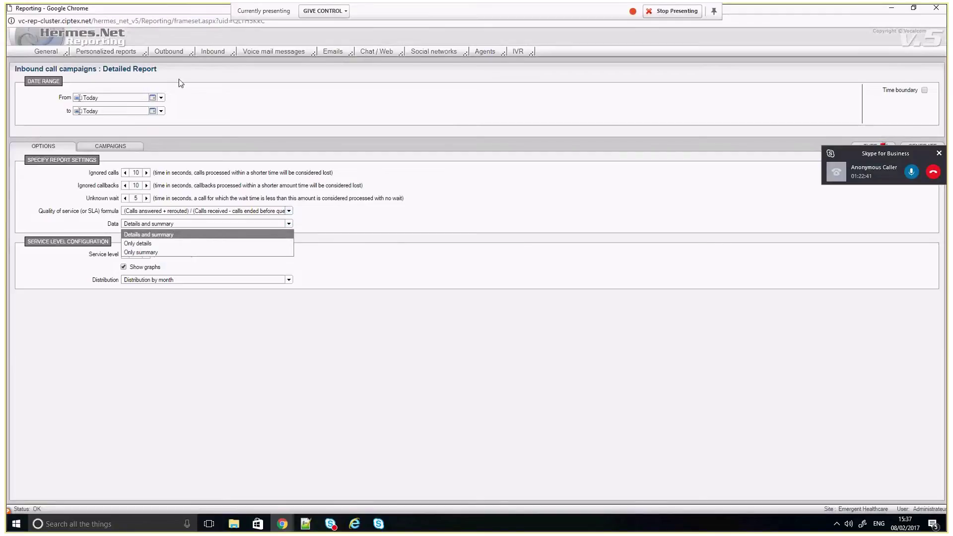
click(76, 225)
Move the Skype call window off the report controls, generate the detailed report and open the newest one in the reports list
drag(856, 148, 860, 267)
click(919, 146)
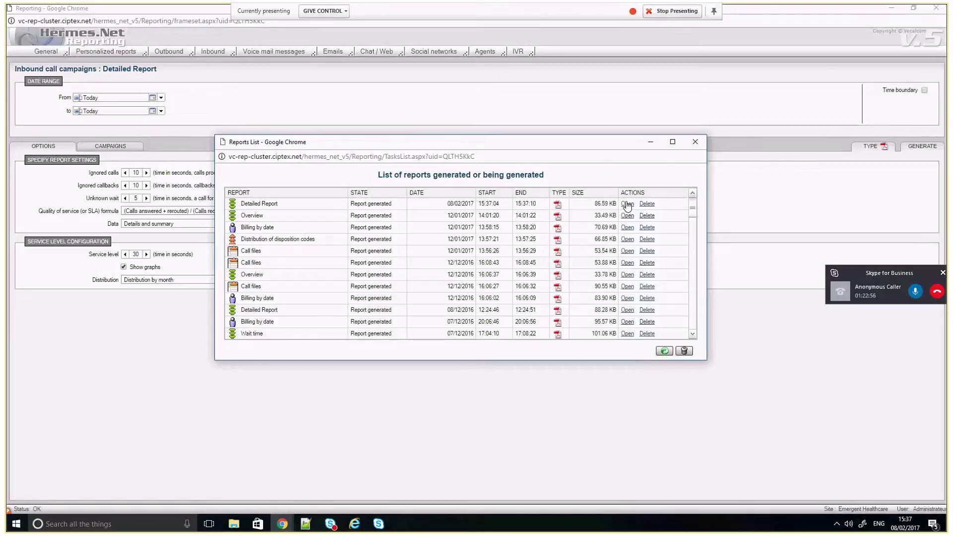
click(627, 204)
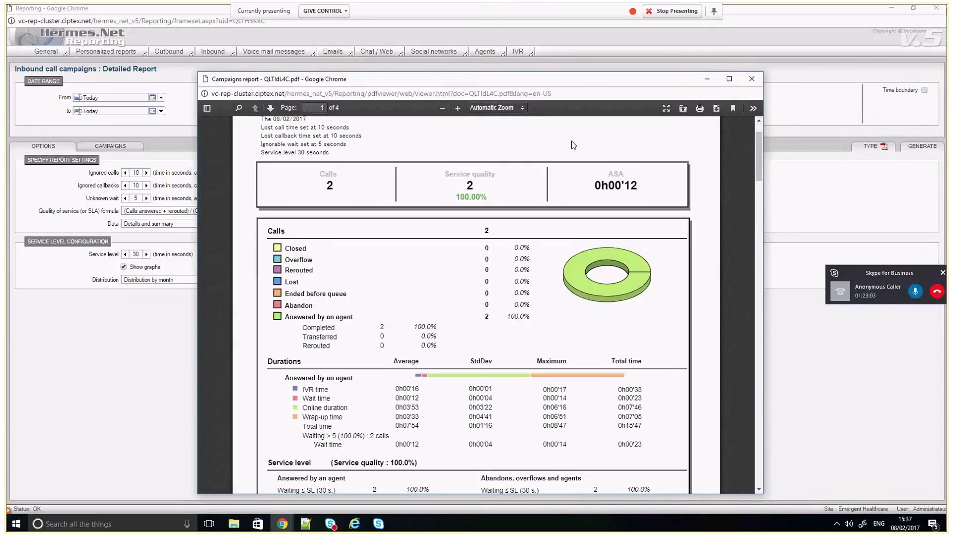
Examine the calls, durations and service level sections on the campaigns report's first page, moving the report window higher for reading
scroll(573, 199, down, 1)
scroll(572, 208, down, 3)
scroll(572, 208, up, 4)
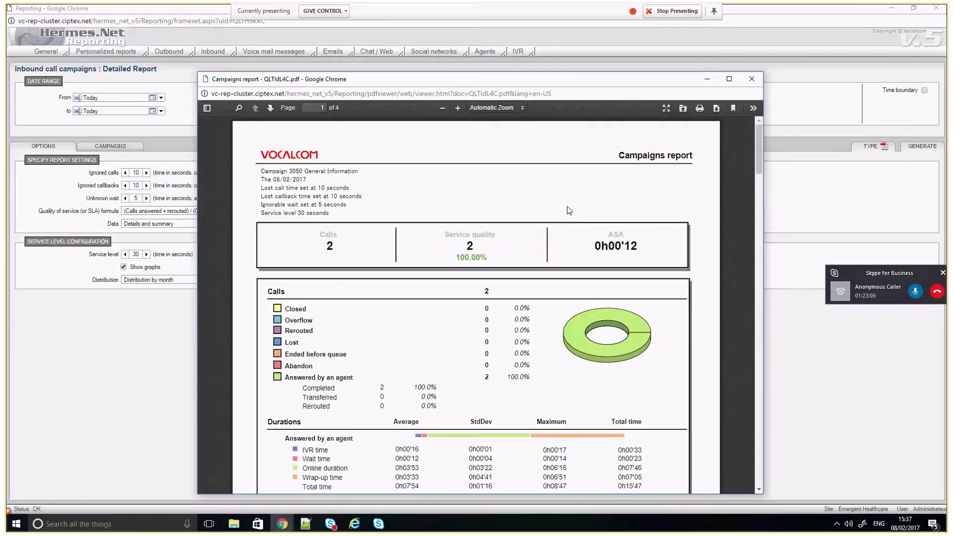
scroll(344, 239, down, 4)
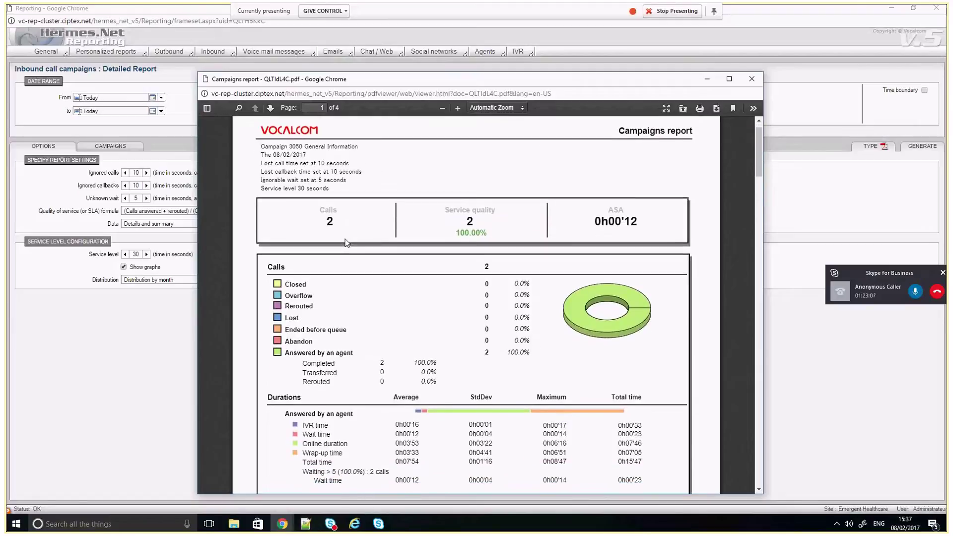
scroll(445, 273, up, 3)
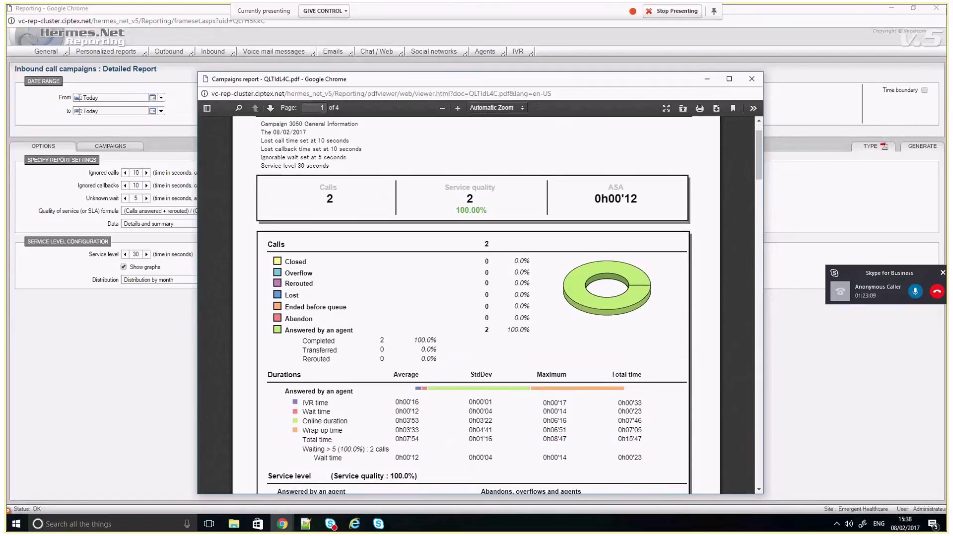
drag(462, 79, 433, 40)
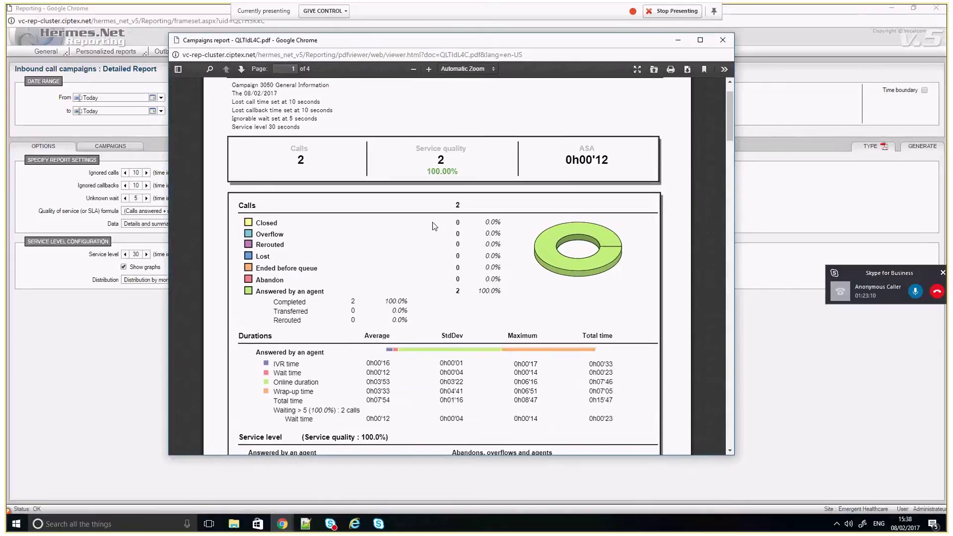
scroll(428, 235, down, 1)
scroll(428, 237, down, 3)
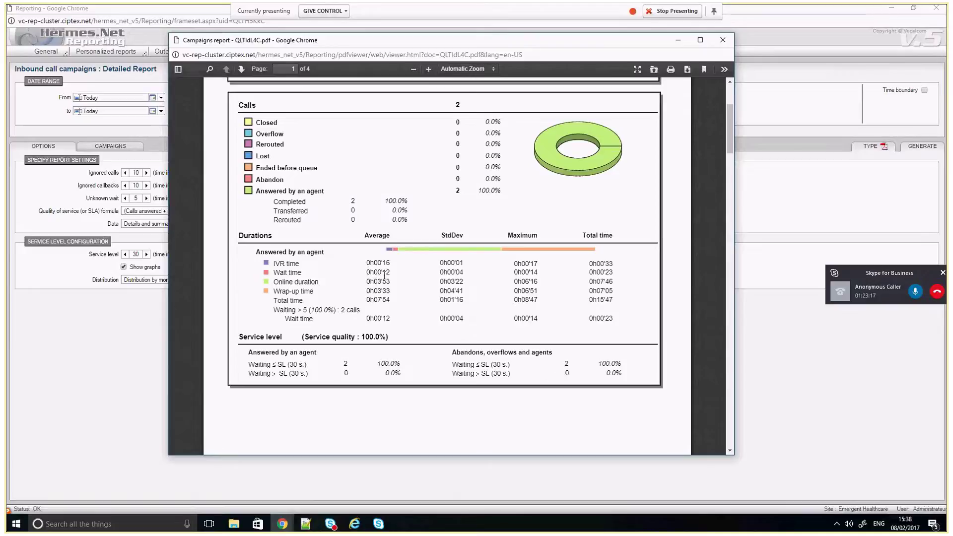
drag(370, 281, 388, 292)
scroll(407, 293, up, 5)
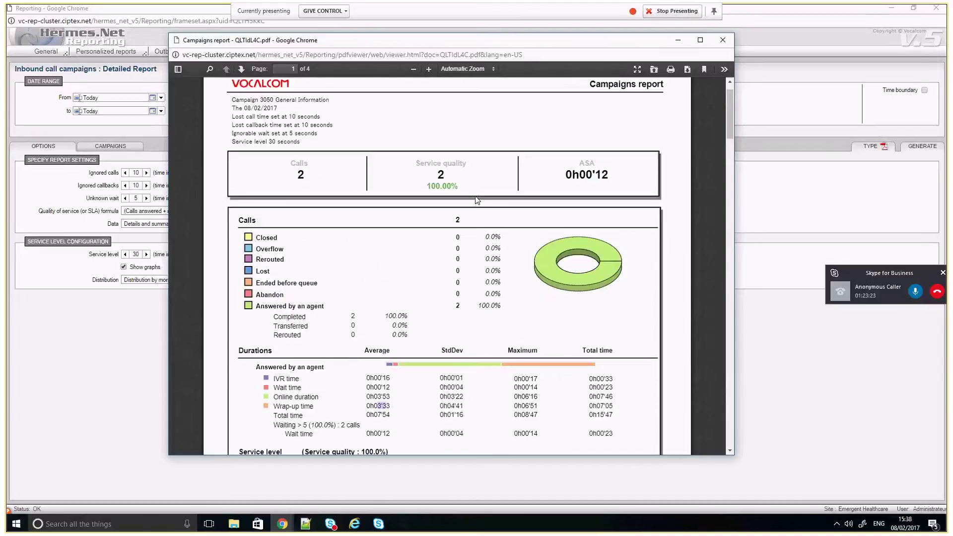
scroll(476, 201, down, 3)
scroll(280, 213, up, 1)
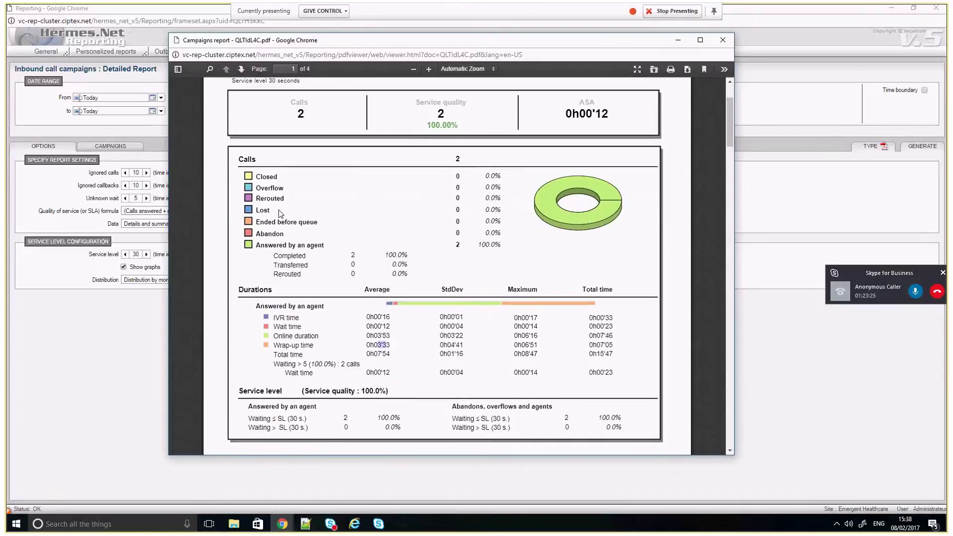
Examine the speed of answer and service quality graphs on the campaigns report's remaining pages, then close the report and the reports list
click(268, 245)
key(ctrl+a)
click(470, 269)
scroll(447, 278, down, 15)
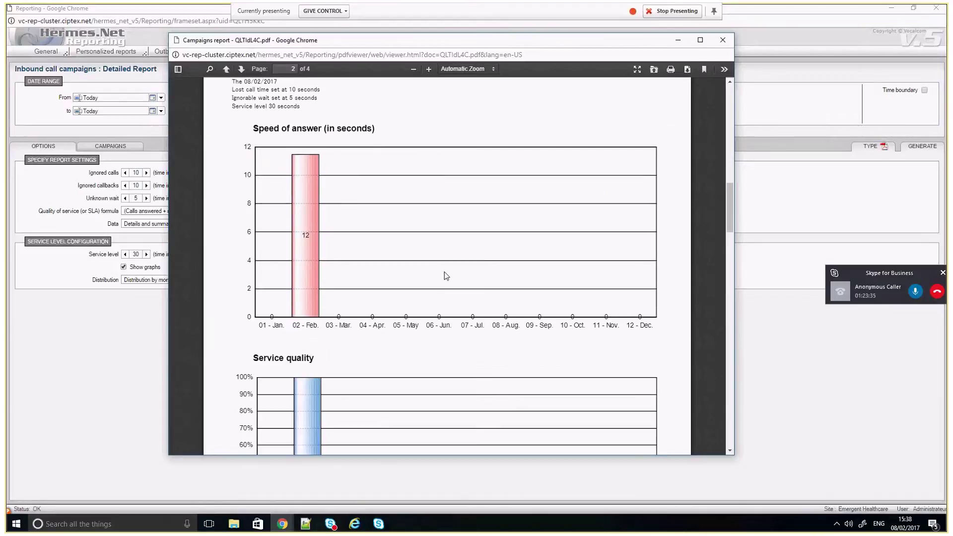
scroll(427, 268, down, 10)
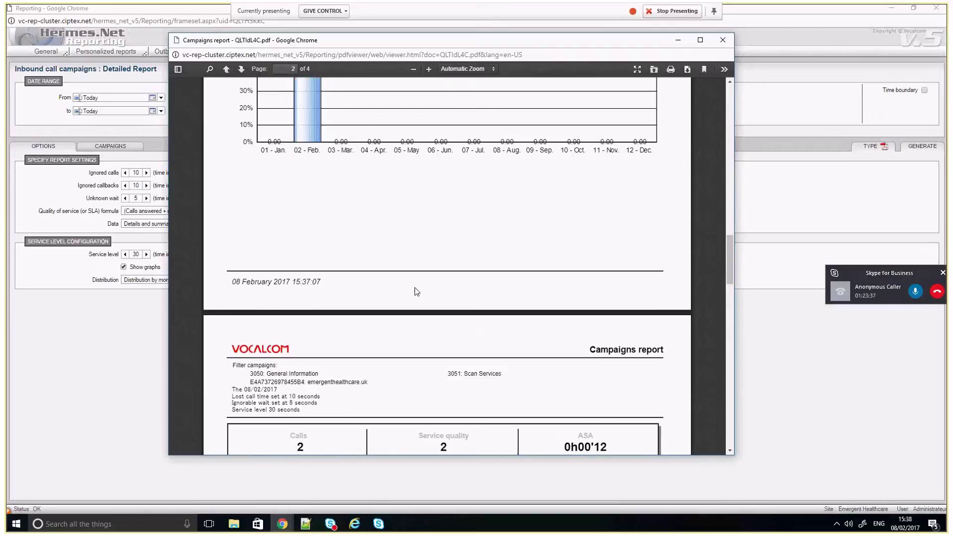
scroll(417, 291, down, 10)
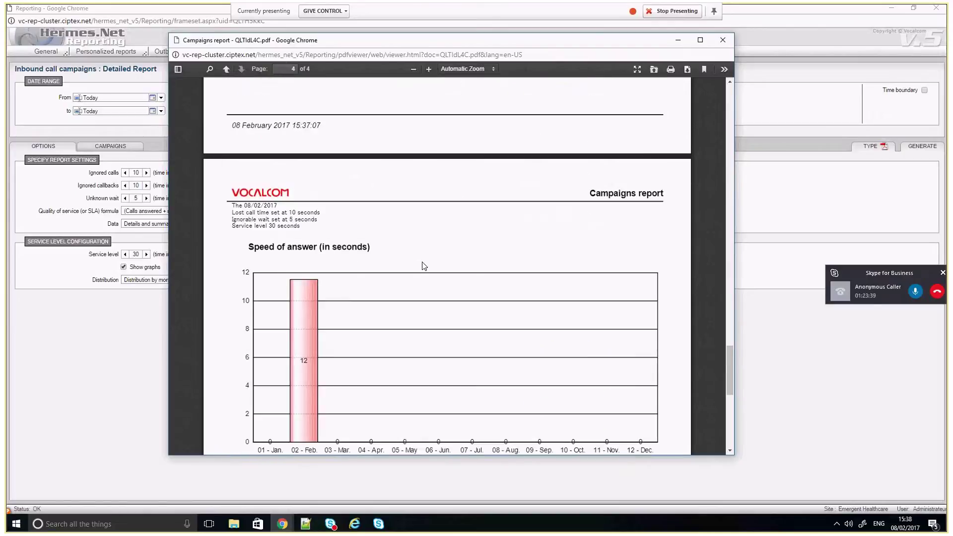
scroll(412, 278, down, 6)
scroll(421, 287, up, 6)
key(ctrl+w)
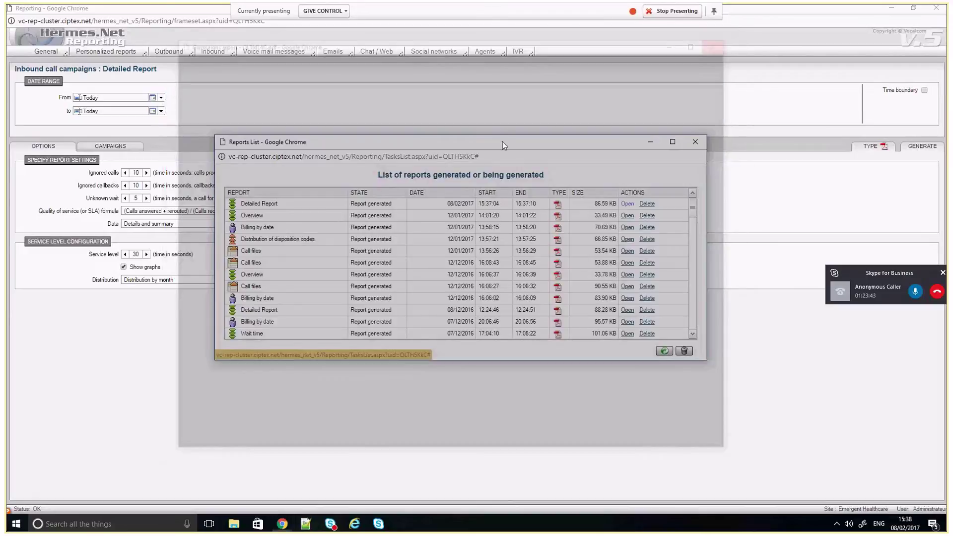
key(ctrl+w)
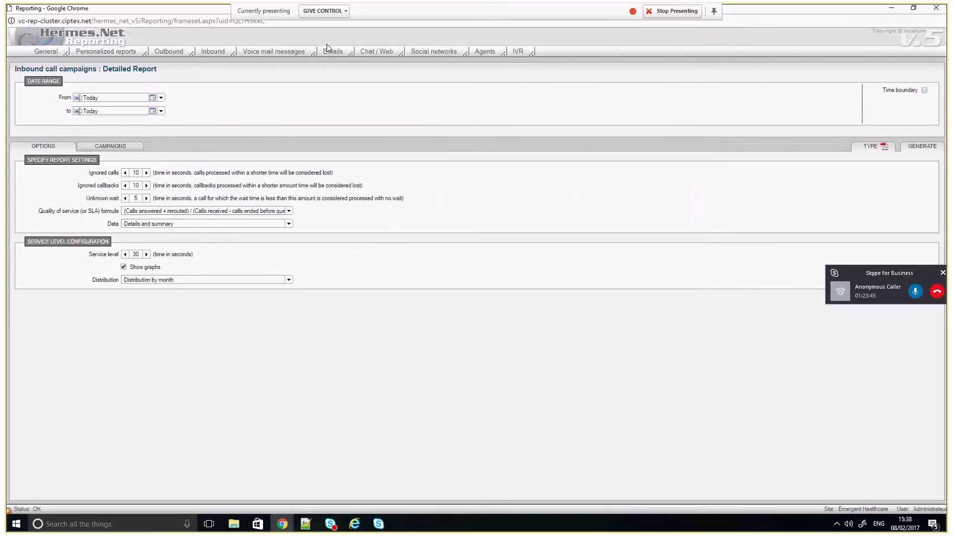
Examine the available agent report types and the preset start and end date choices for the detailed report
mouse_move(352, 53)
mouse_move(486, 55)
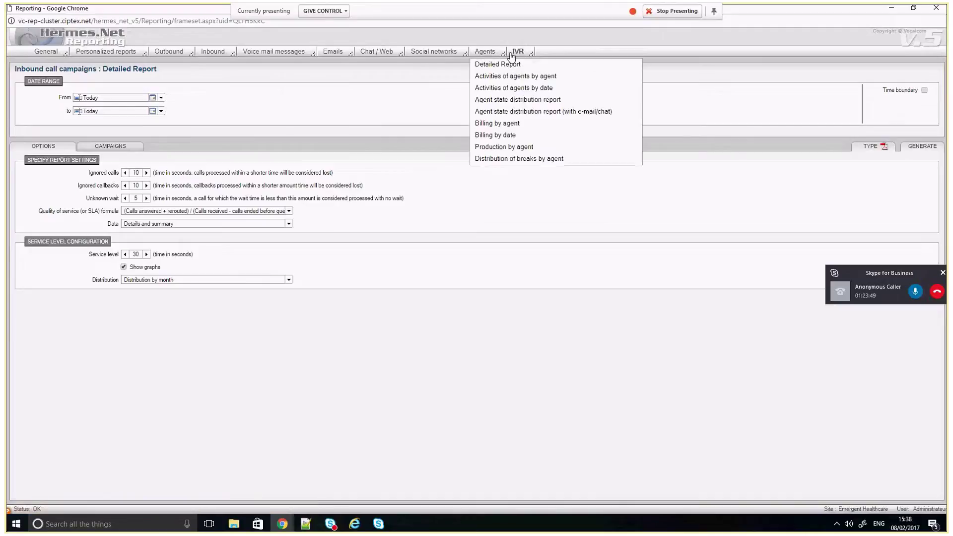
mouse_move(517, 56)
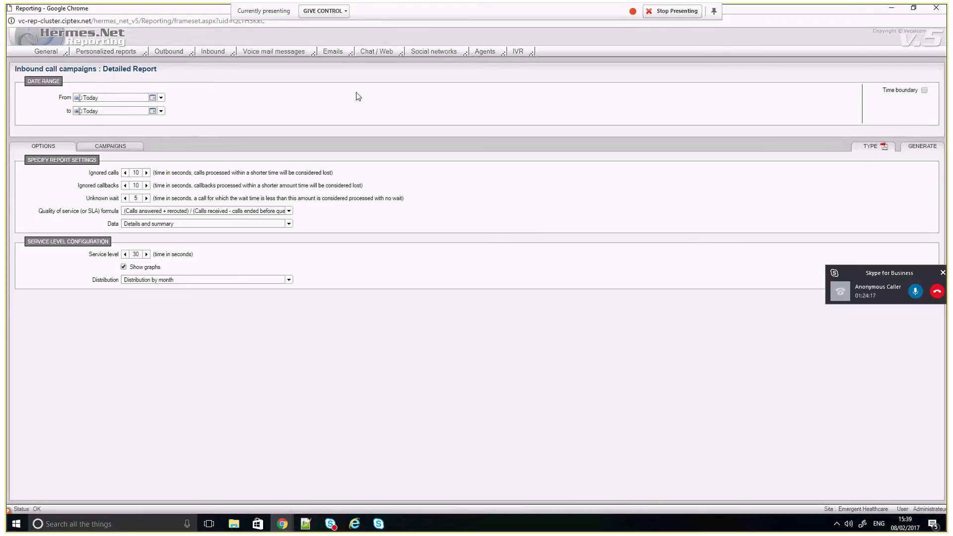
click(161, 98)
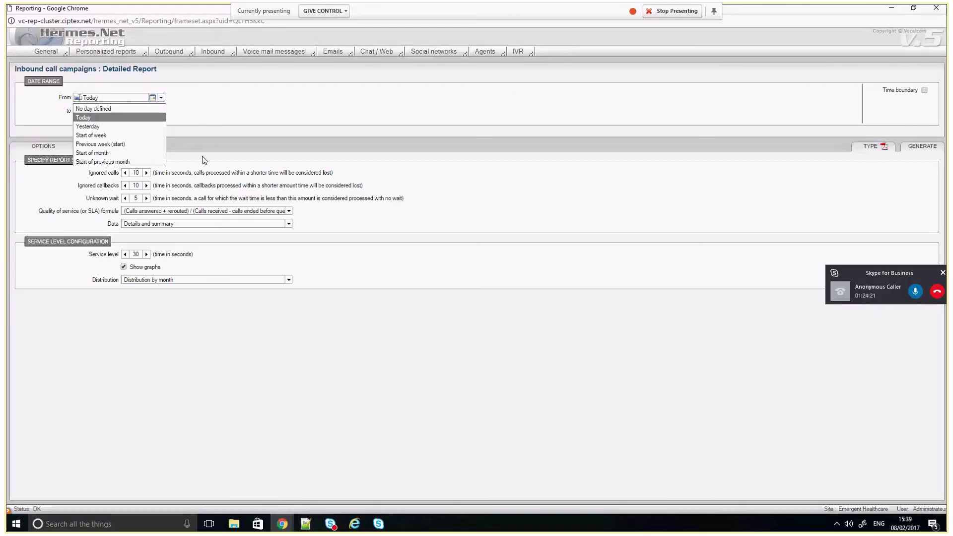
click(217, 144)
click(161, 111)
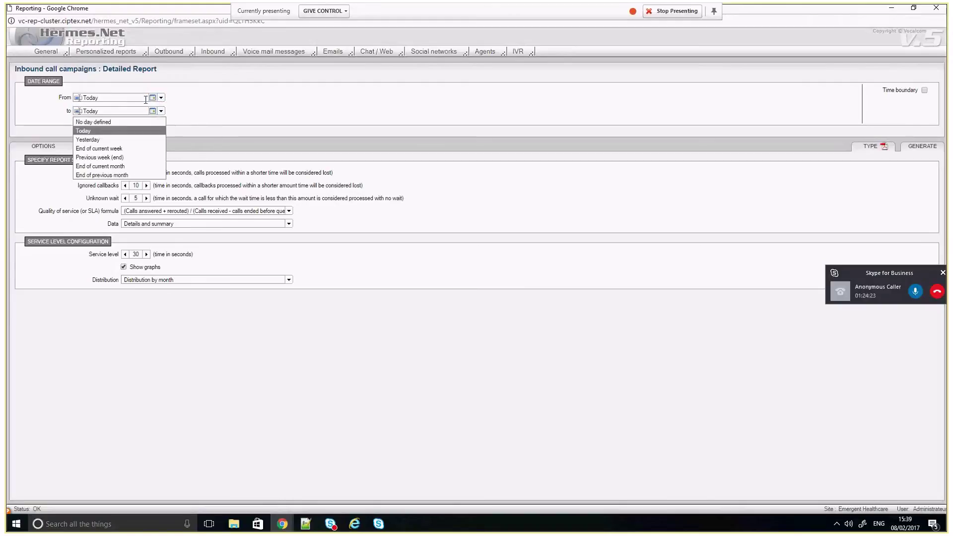
click(206, 131)
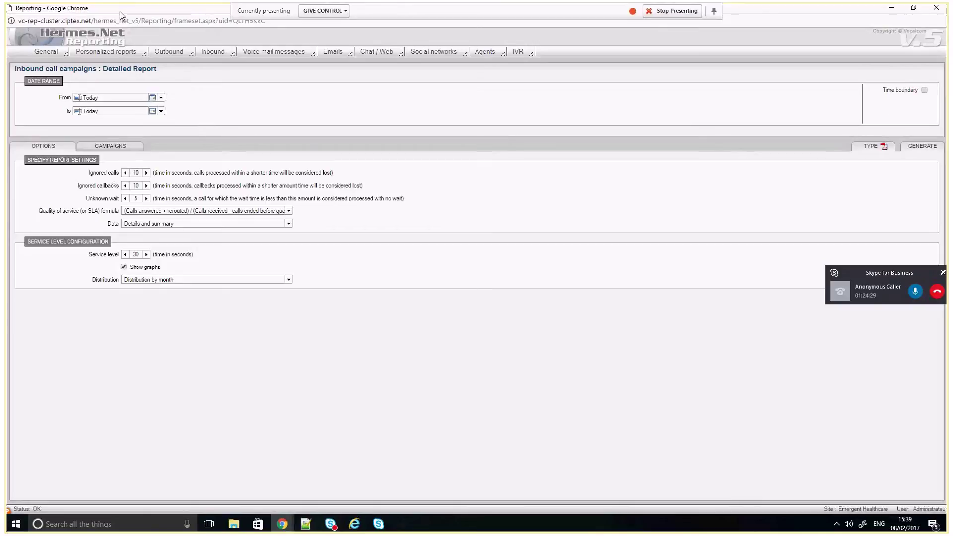
Open the disposition code settings of the inbound Disposition codes by agents report
click(208, 53)
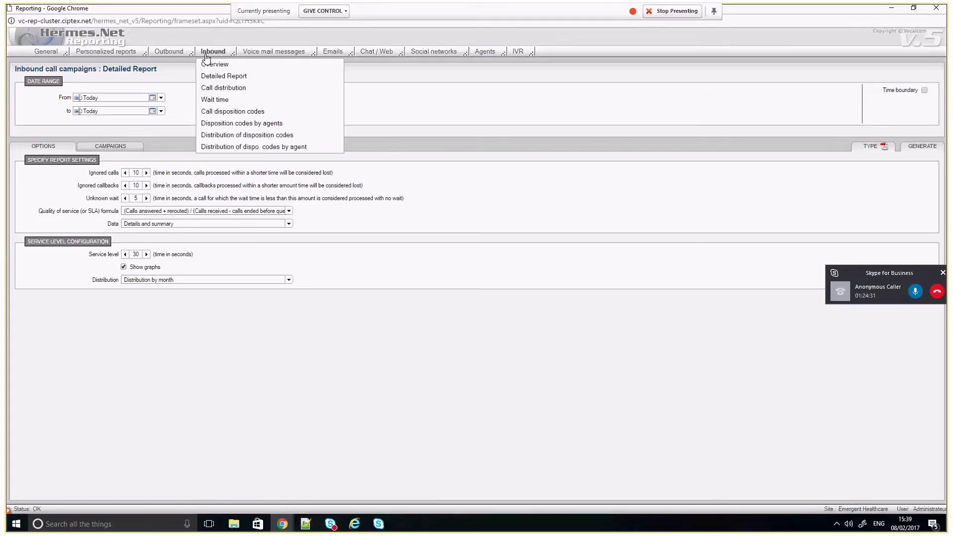
click(279, 125)
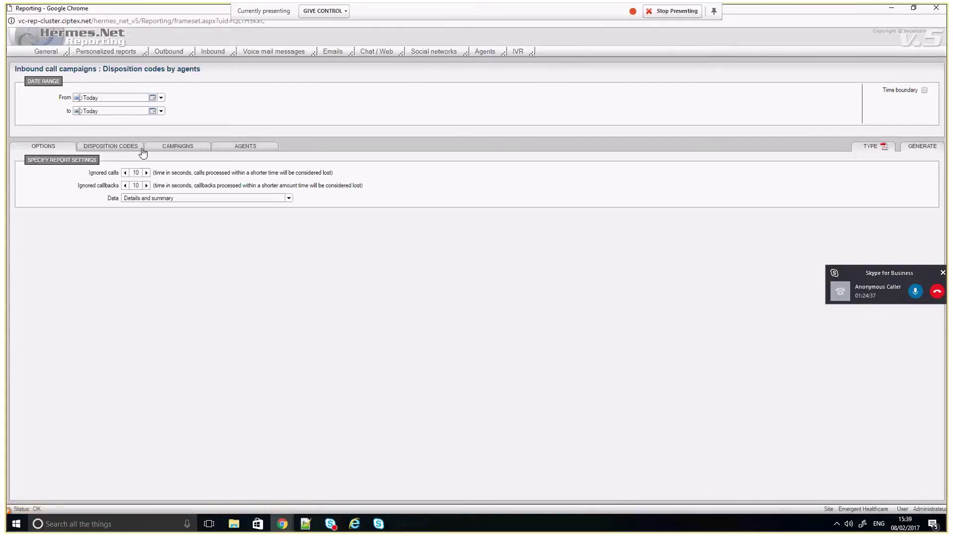
click(126, 151)
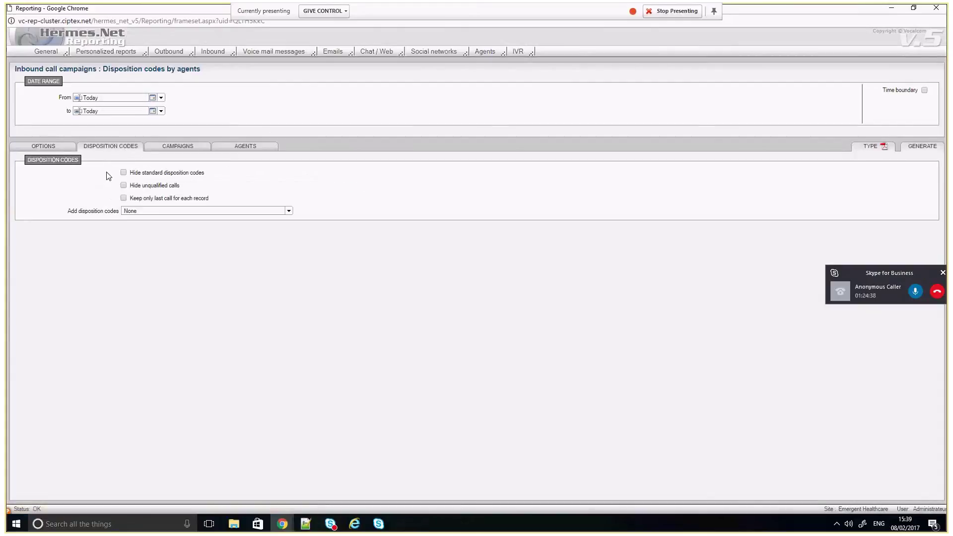
Set the report to add all disposition codes and show its selectable campaigns
click(137, 213)
click(135, 231)
click(136, 213)
click(133, 240)
click(137, 212)
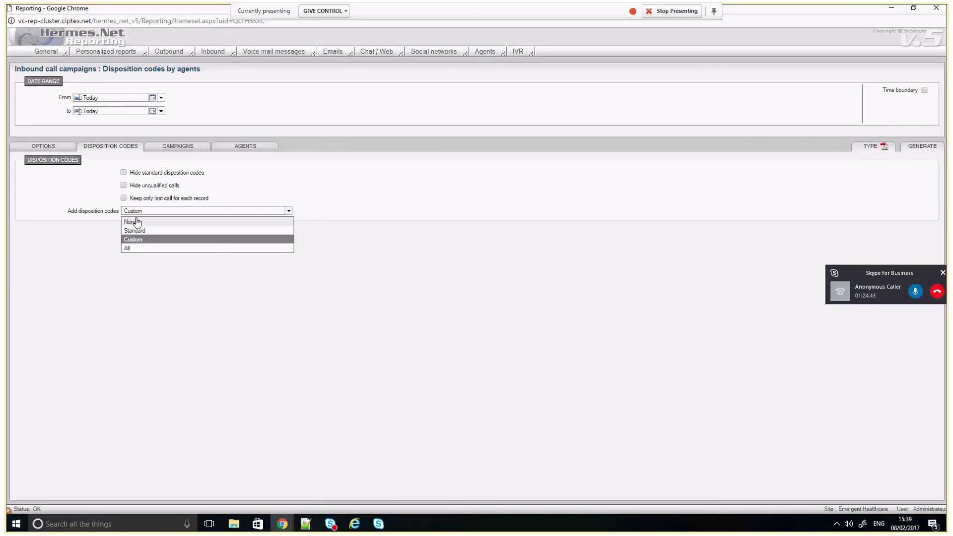
click(128, 248)
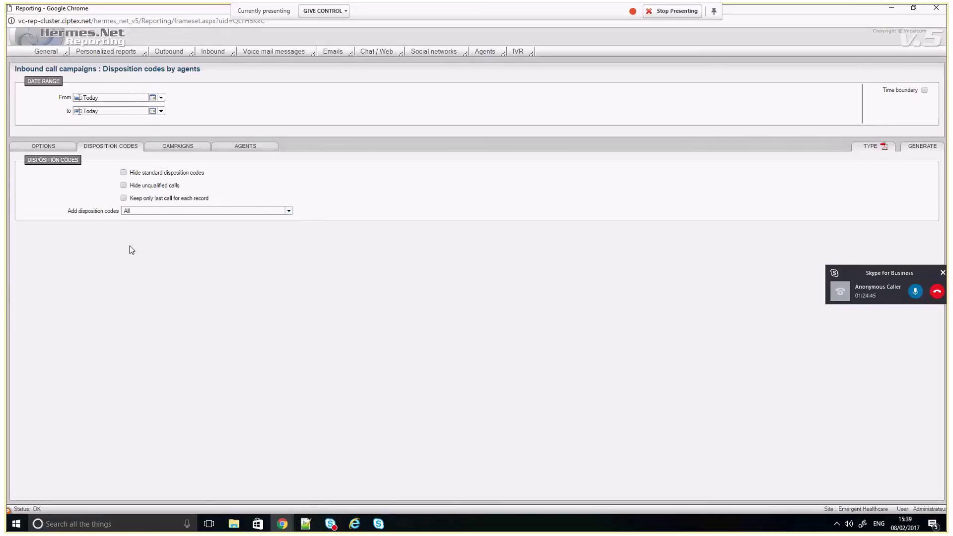
click(187, 148)
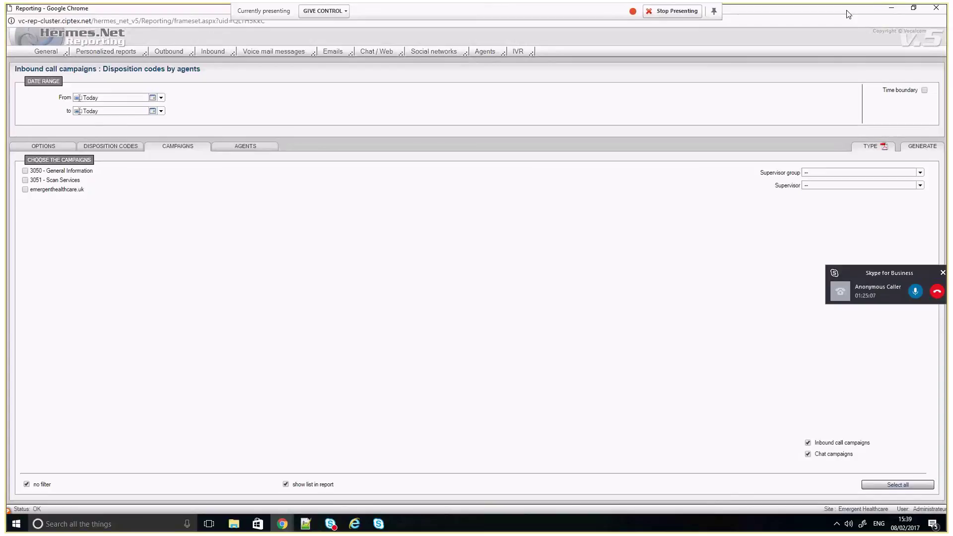
Close the reporting interface and browse the list of scripts in the Hermes.Net launcher's Scripter section
click(935, 9)
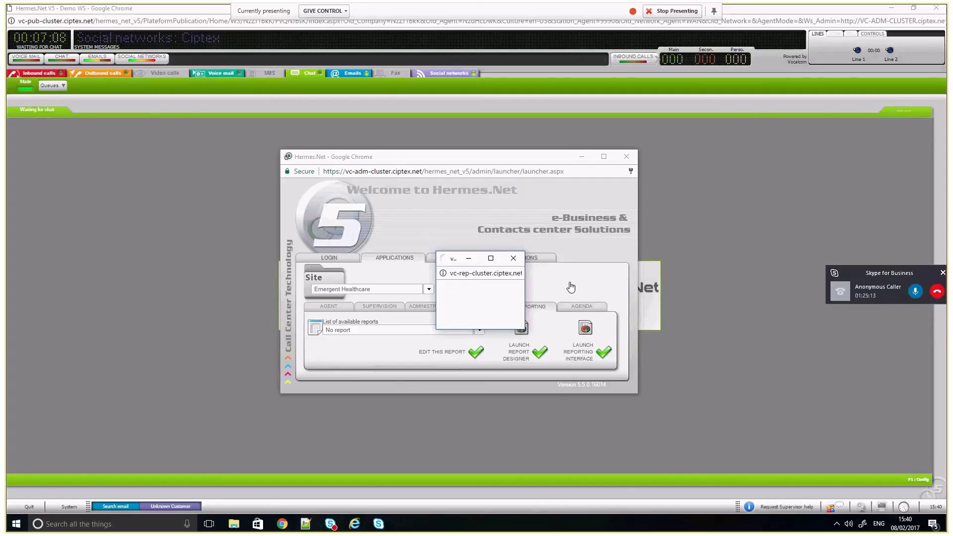
click(481, 307)
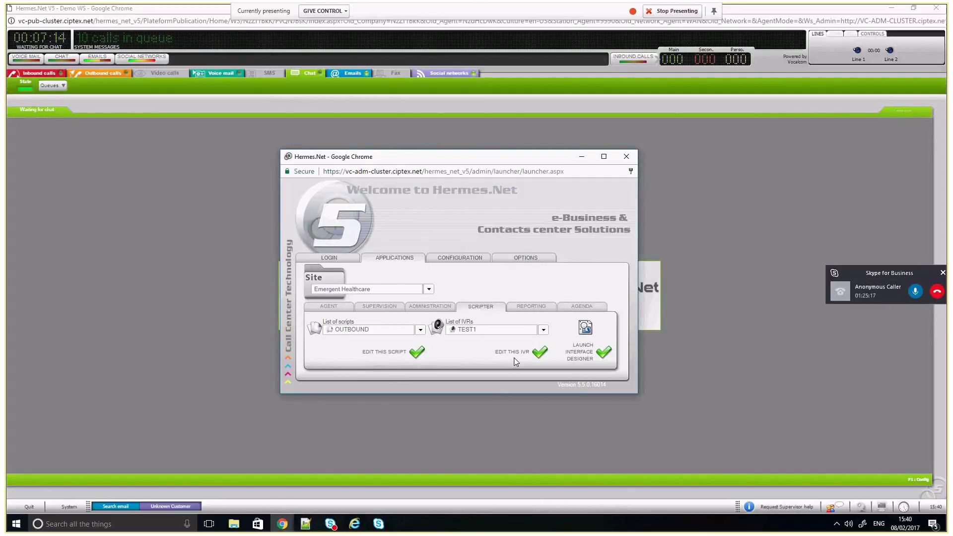
click(420, 329)
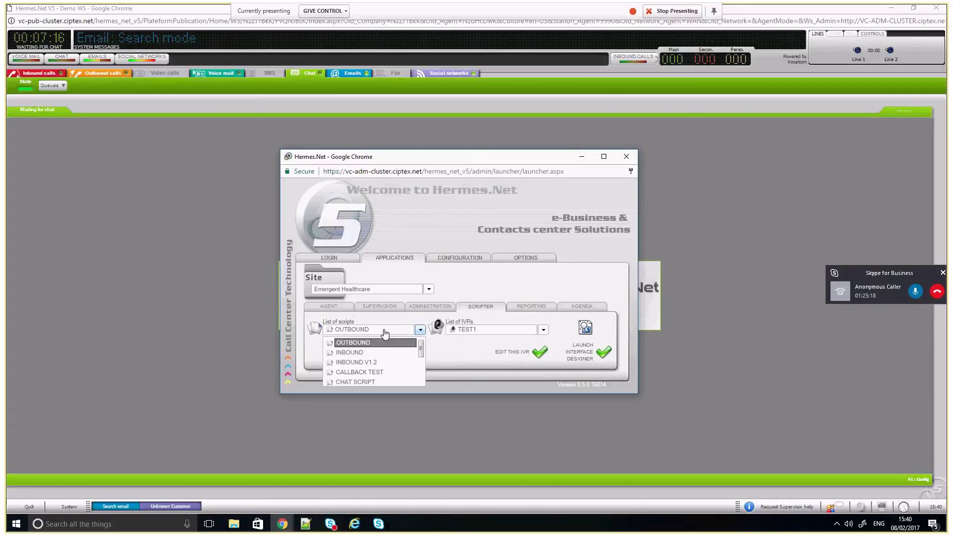
click(456, 361)
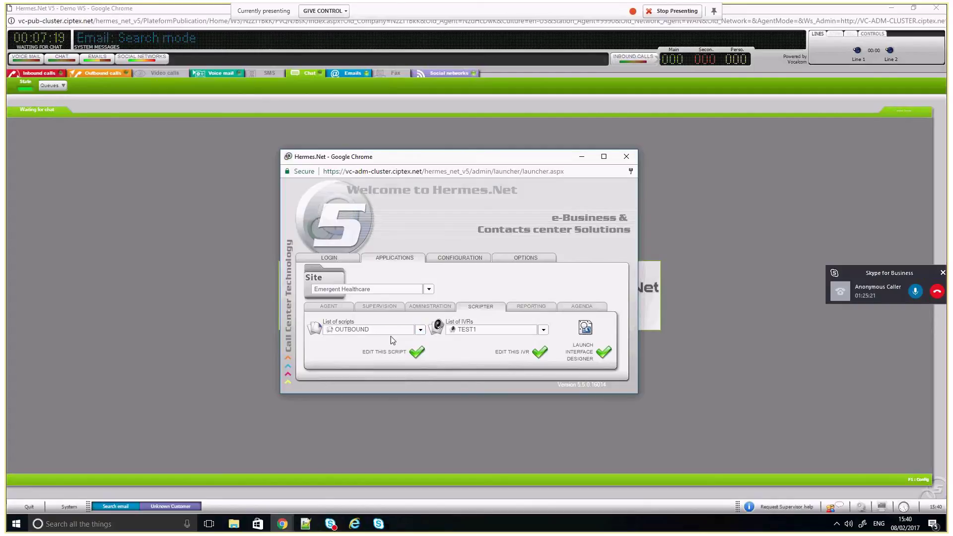
click(392, 337)
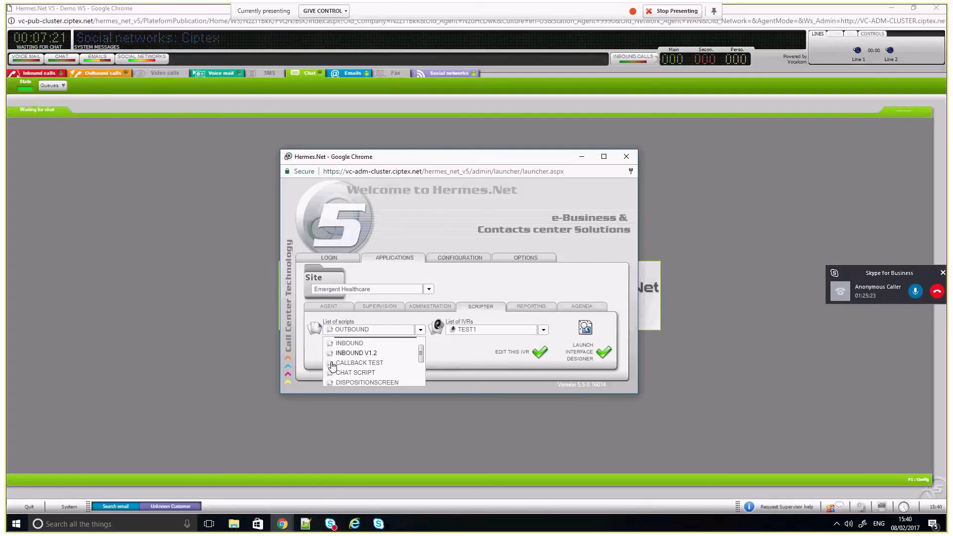
click(443, 370)
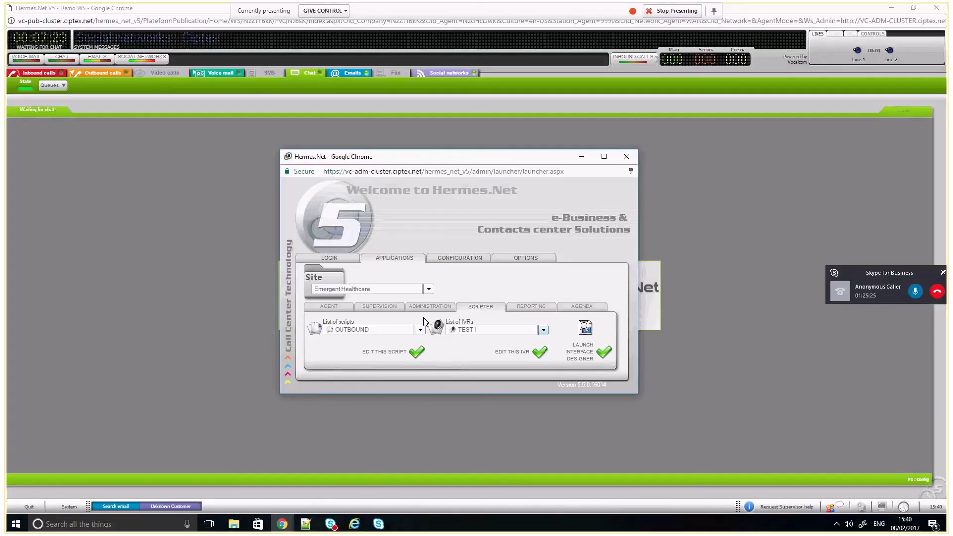
Bring the Hermes.Net launcher back in front of the agent workspace and move its window slightly higher
click(175, 270)
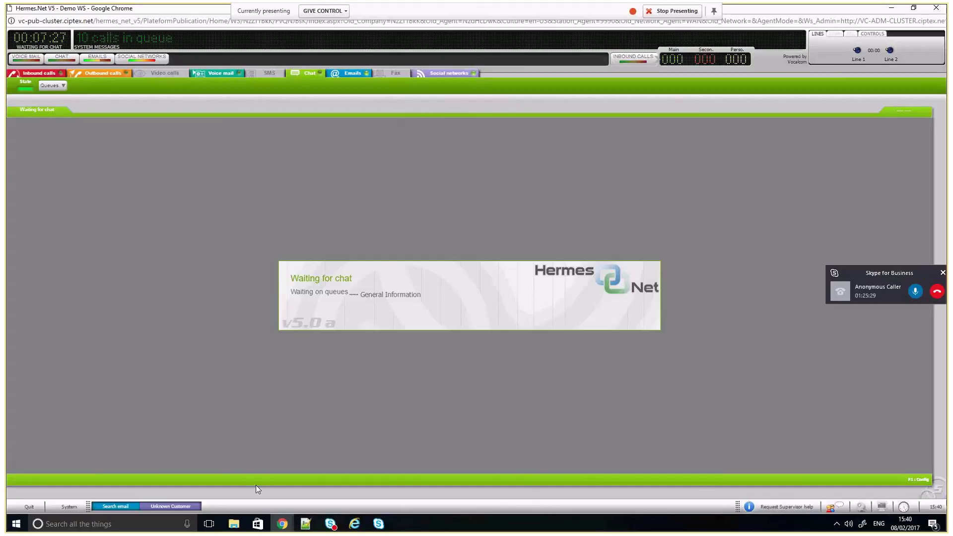
click(282, 524)
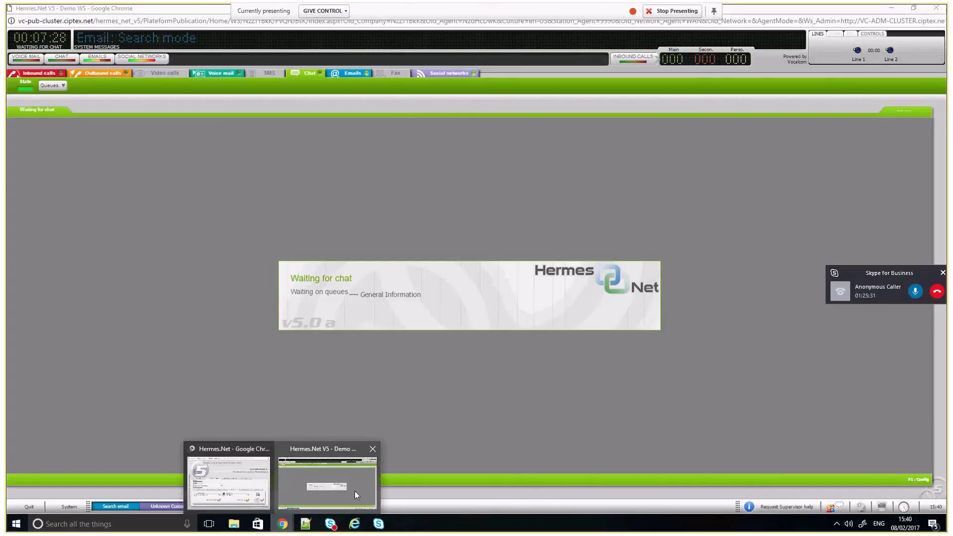
click(229, 482)
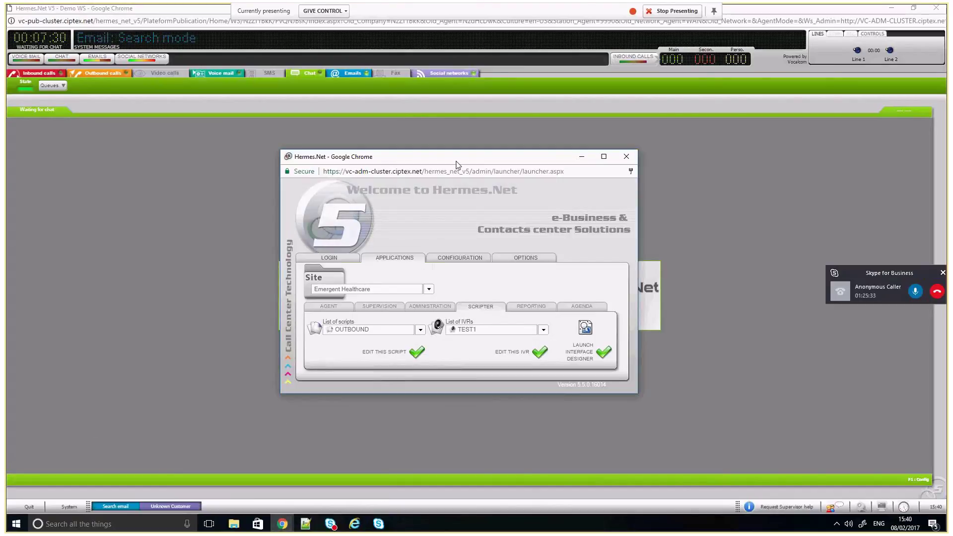
drag(456, 162, 464, 130)
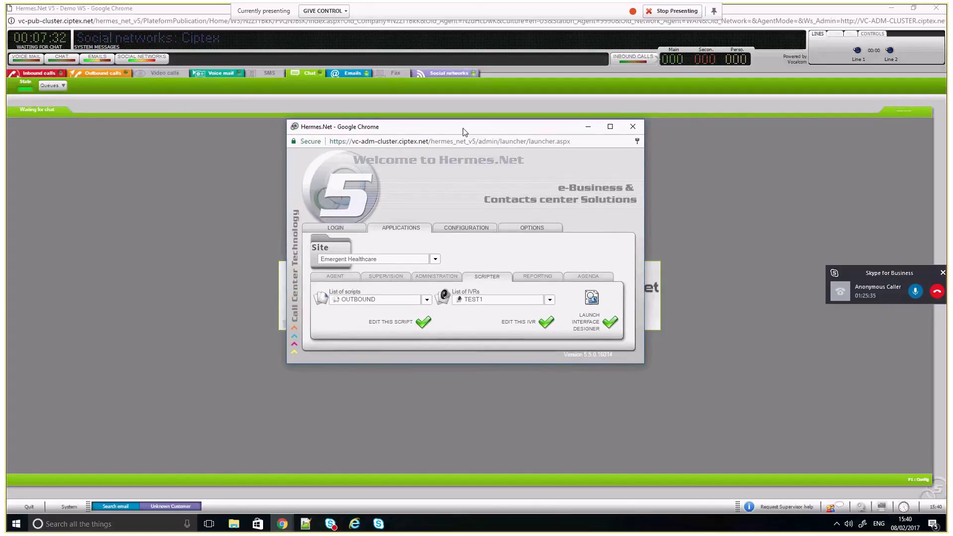